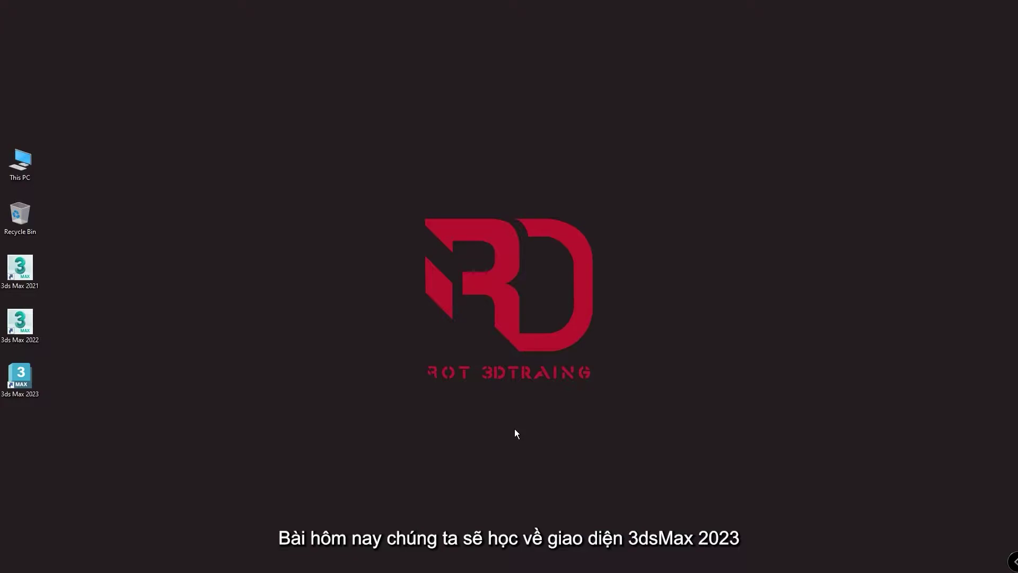
Launch 3ds Max 2023 from its desktop shortcut's right-click menu
right_click(27, 386)
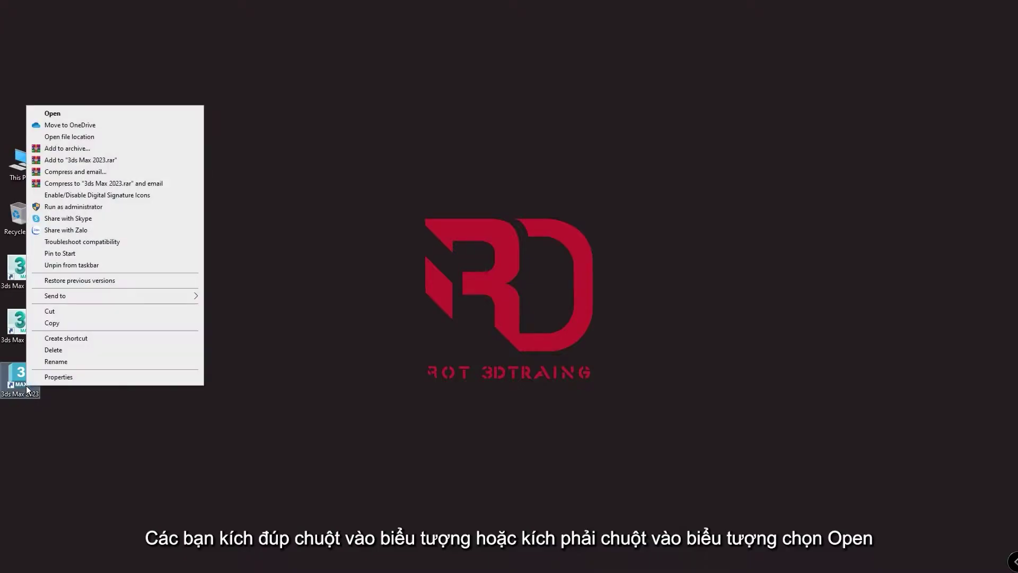
left_click(74, 115)
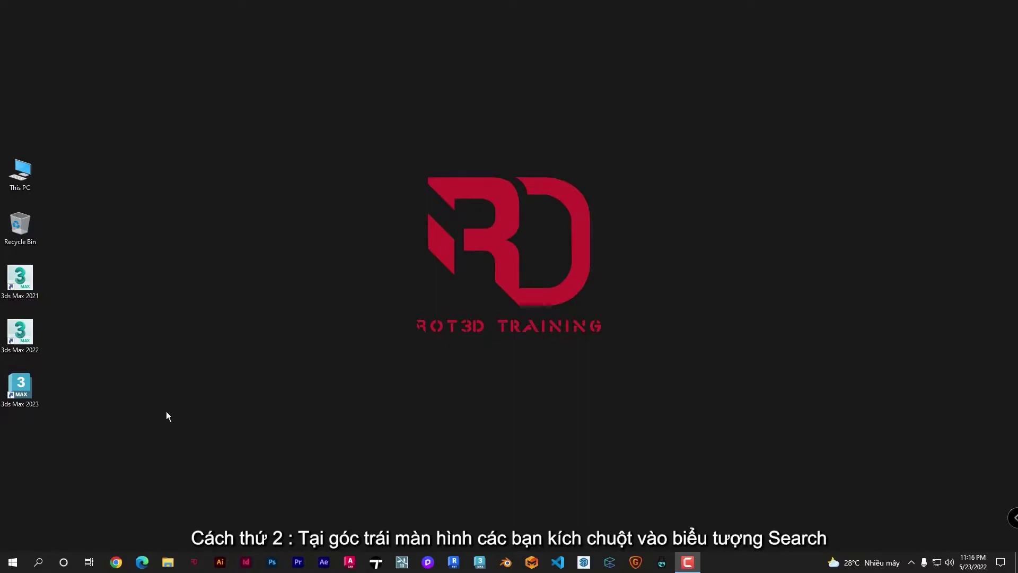
Search Windows for '3ds Max 2023' and open the file location of its shortcuts
left_click(41, 564)
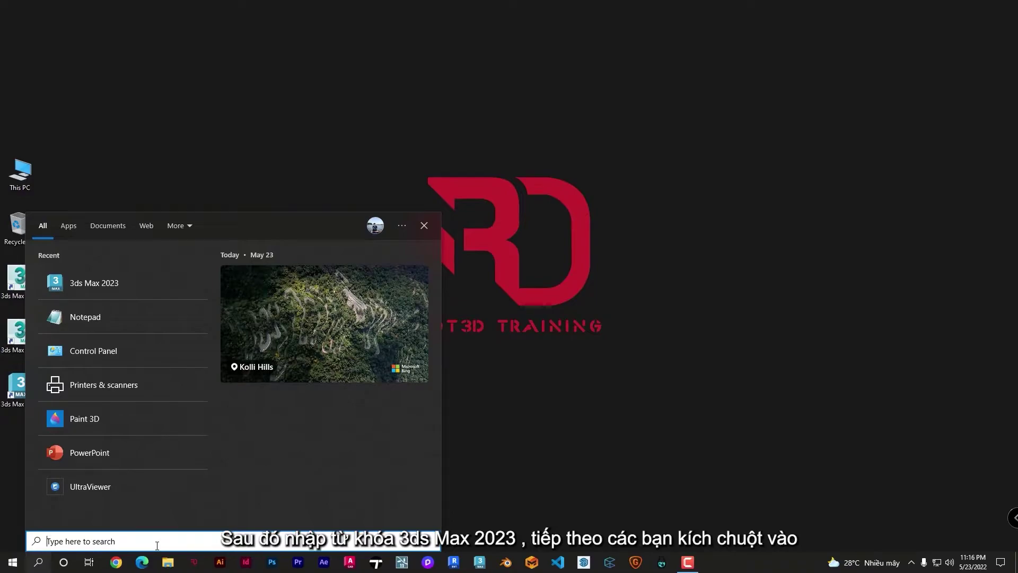
type("3ds Max 2023")
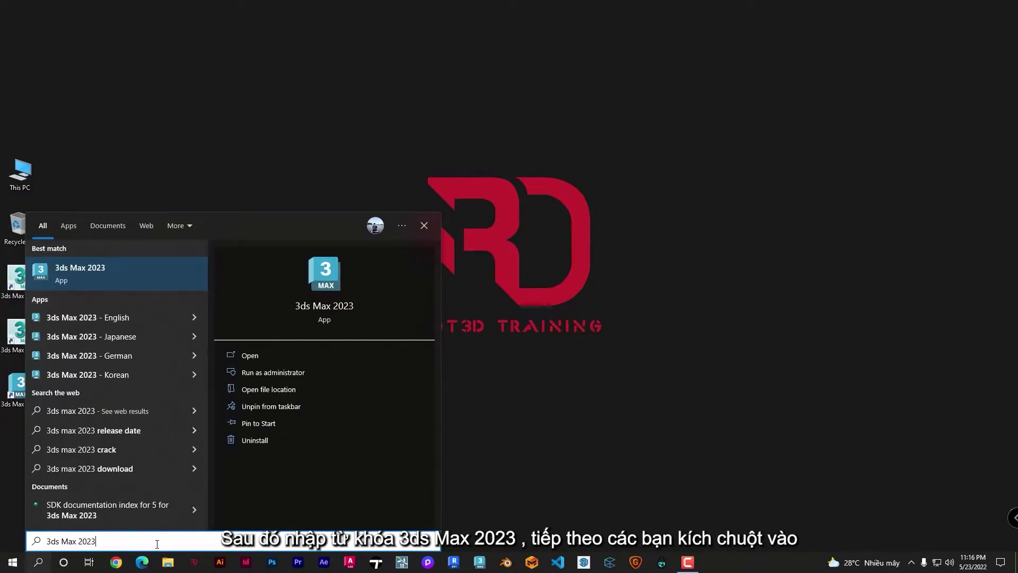
left_click(287, 395)
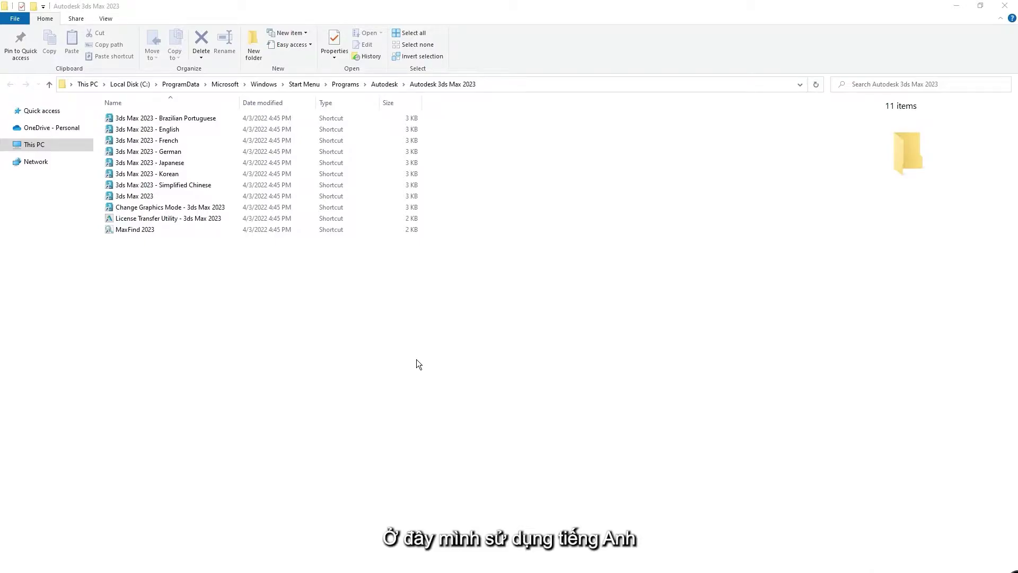
Start 3ds Max 2023 from the '3ds Max 2023 - English' shortcut
double_click(150, 132)
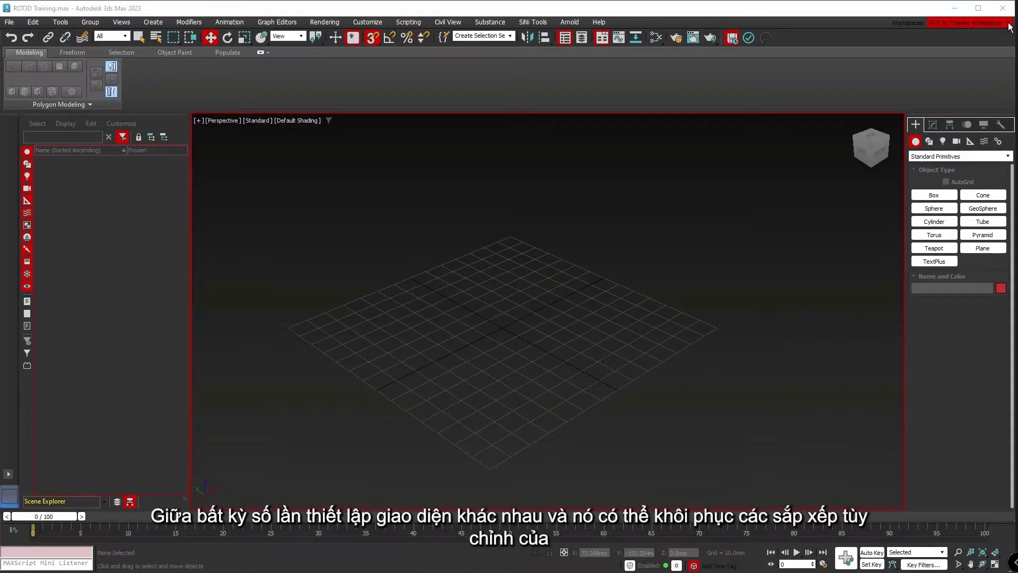
Open the Workspaces list at the top right to review the saved workspaces
left_click(1008, 24)
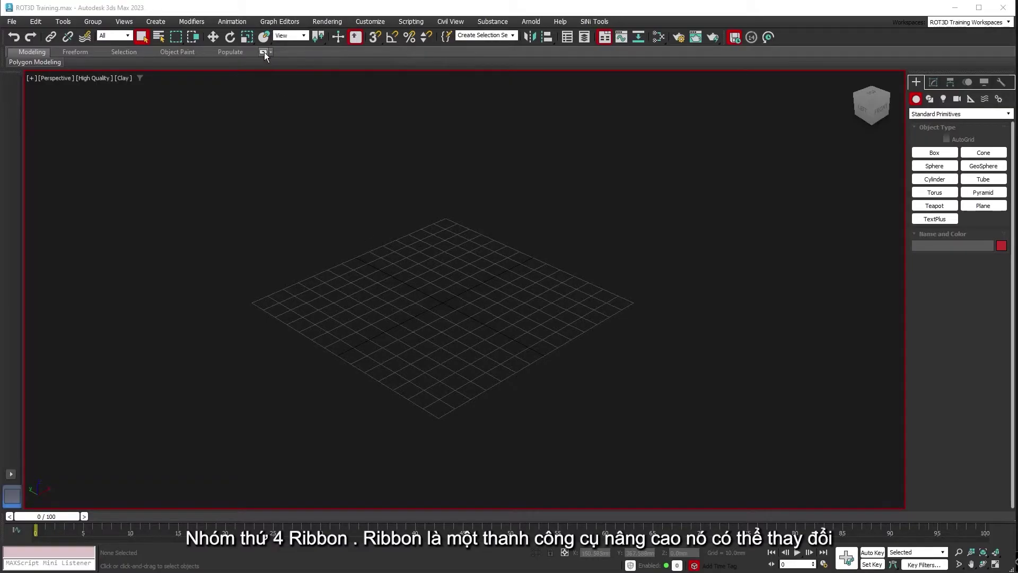
Create a cube Box on the grid and convert it to Editable Poly
left_click(263, 52)
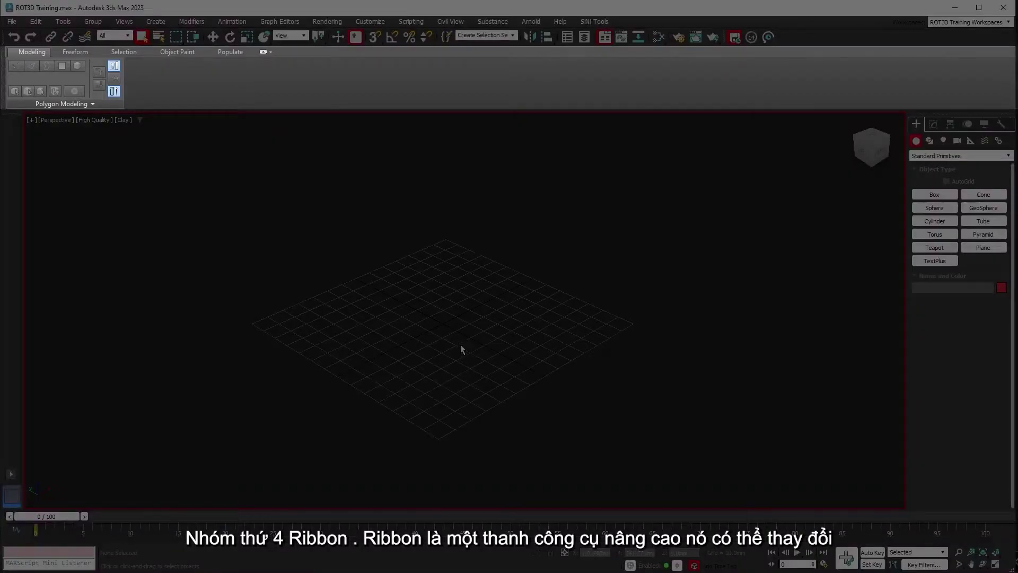
right_click(444, 323)
left_click(456, 303)
left_click_drag(441, 303, 419, 403)
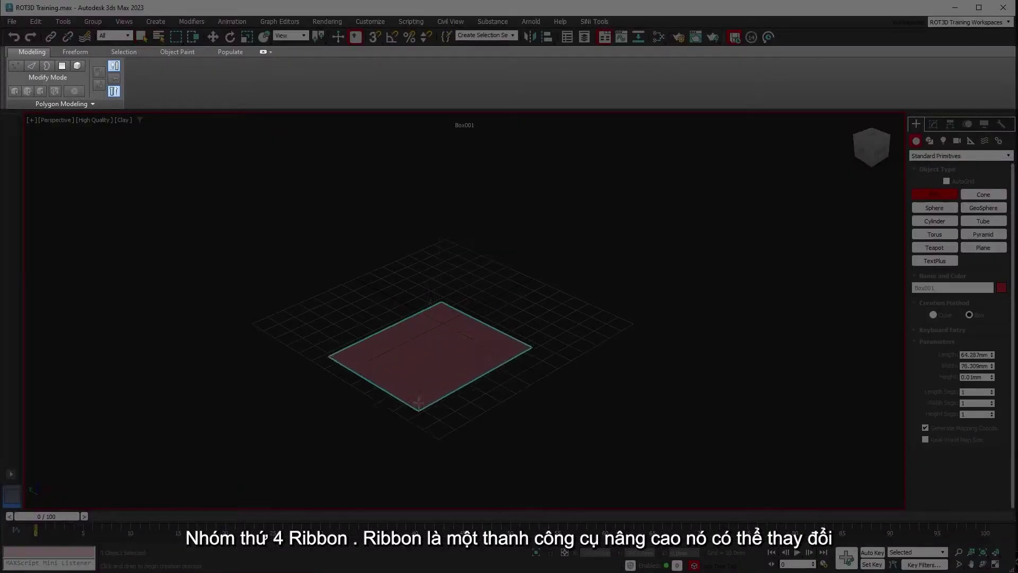
left_click(366, 331)
right_click(360, 337)
left_click(403, 381)
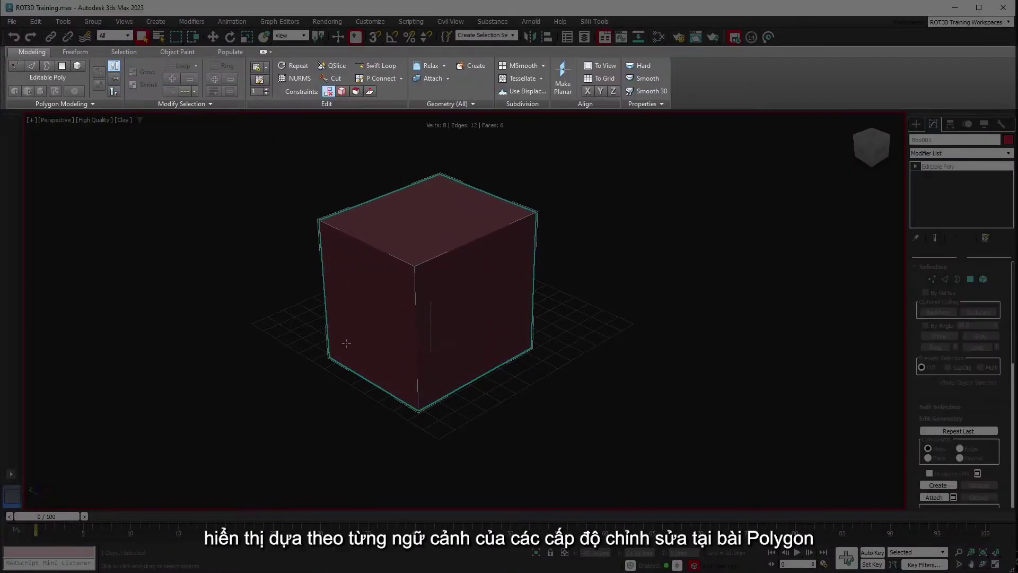
middle_click_drag(346, 343, 370, 381)
Cycle the cube through vertex, edge, border, polygon and element levels with keys 1–5
key("1")
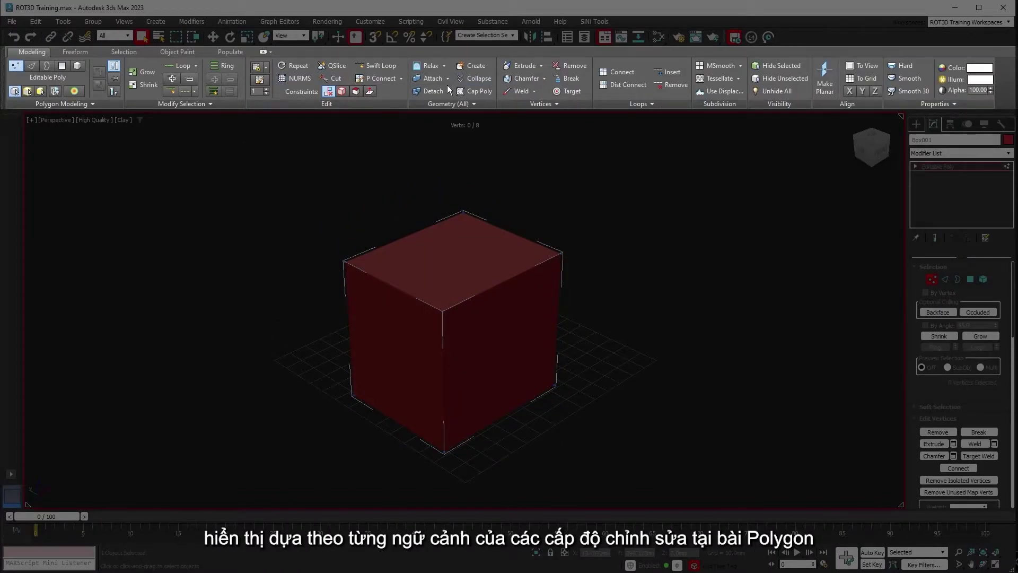
key("2")
key("3")
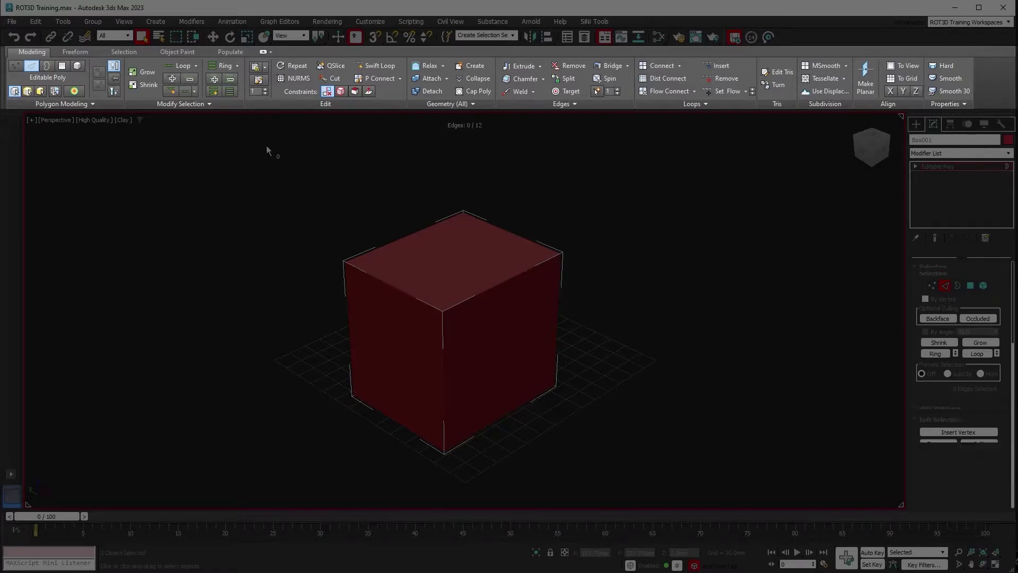
key("4")
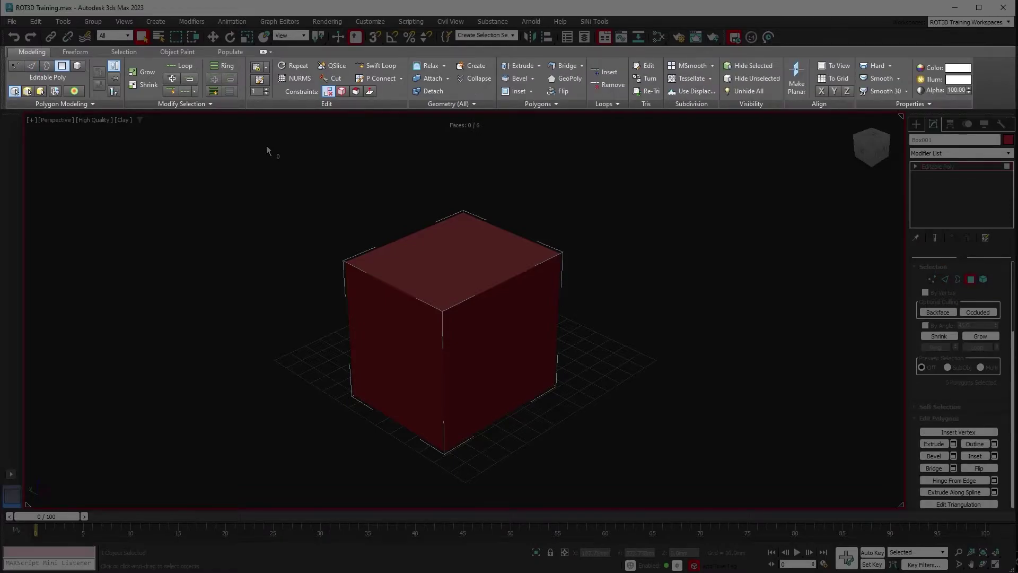
key("5")
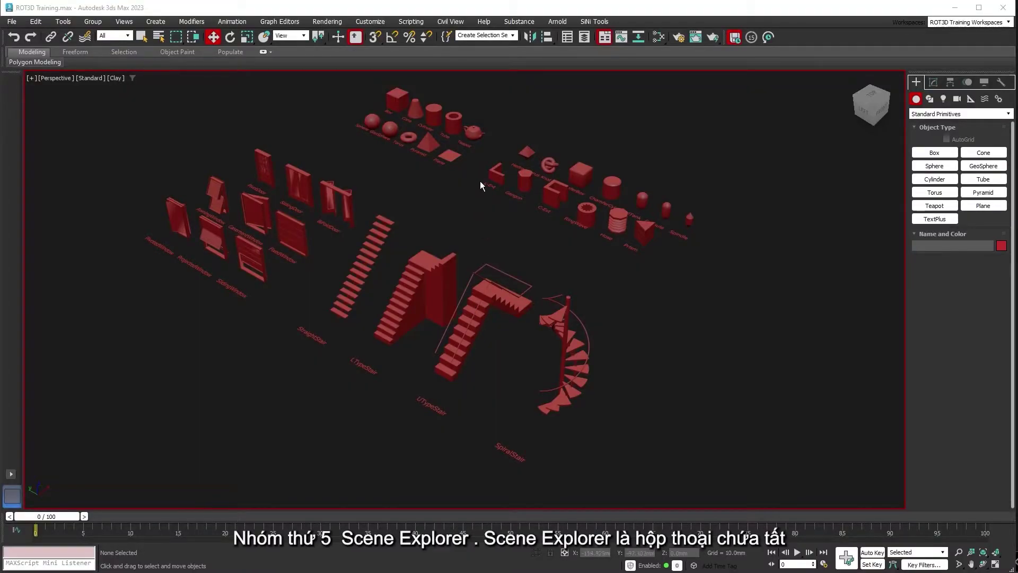
Open the Scene Explorer and dock it into the interface
left_click(569, 41)
right_click(237, 77)
mouse_move(251, 146)
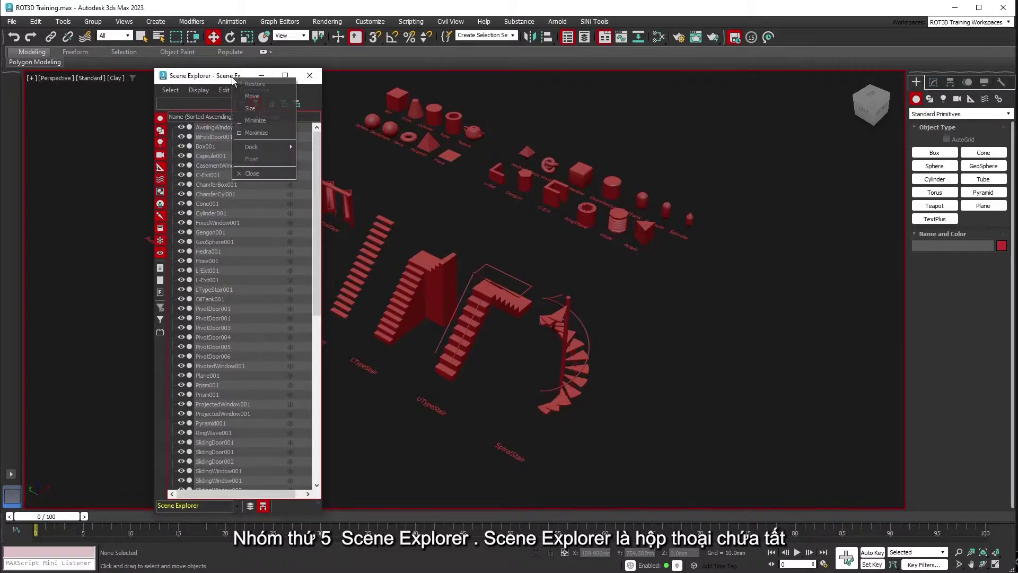
left_click(315, 172)
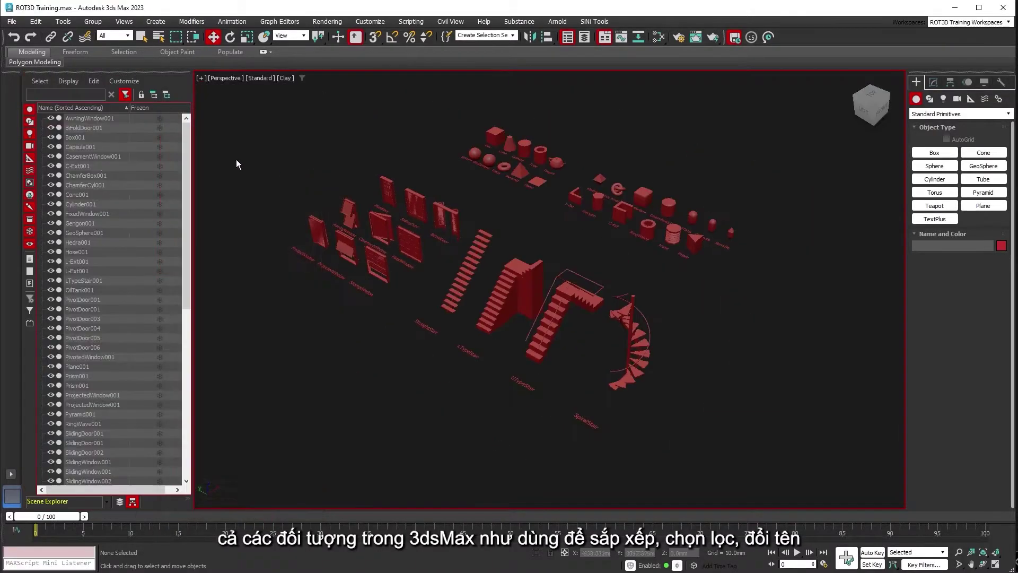
Select AwningWindow001 through ProjectedWindow001 and open then close the Rename dialog
left_click(95, 119)
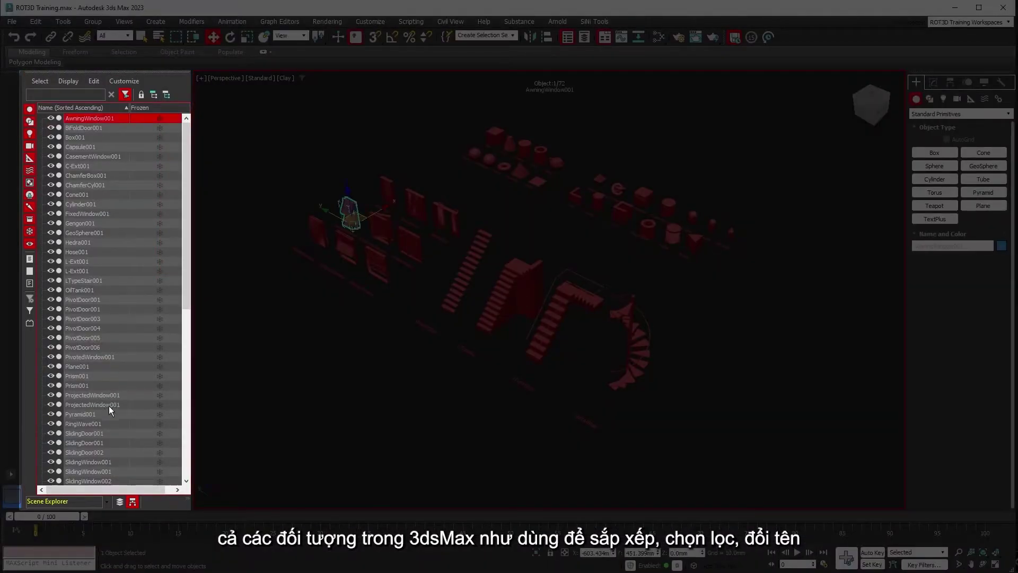
left_click(106, 405, "shift")
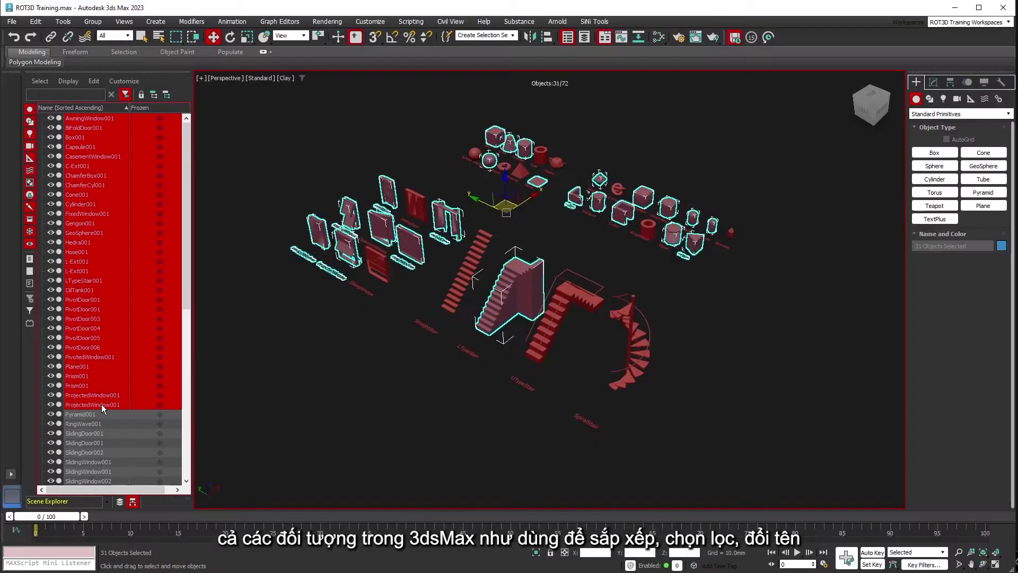
right_click(101, 404)
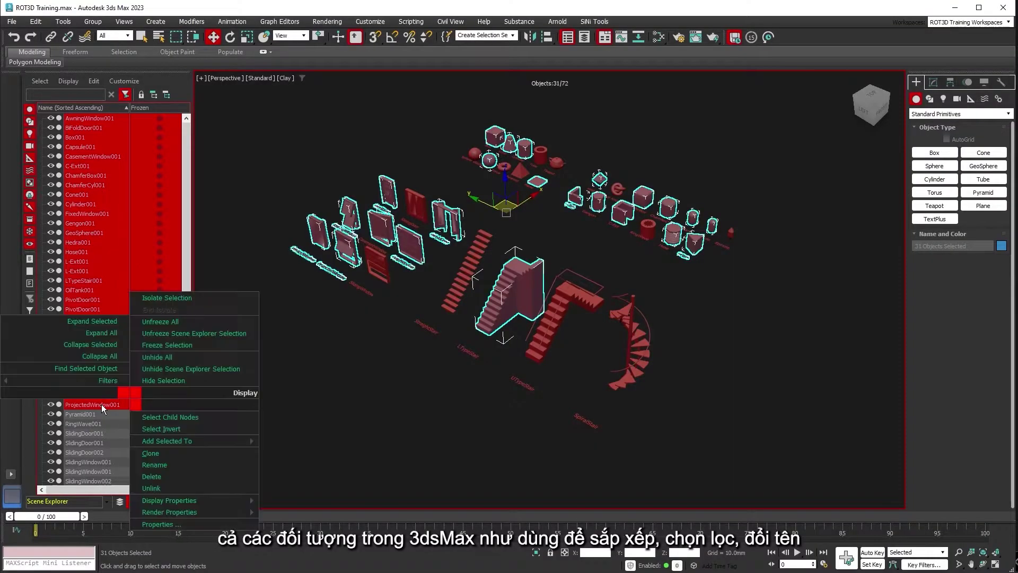
left_click(151, 455)
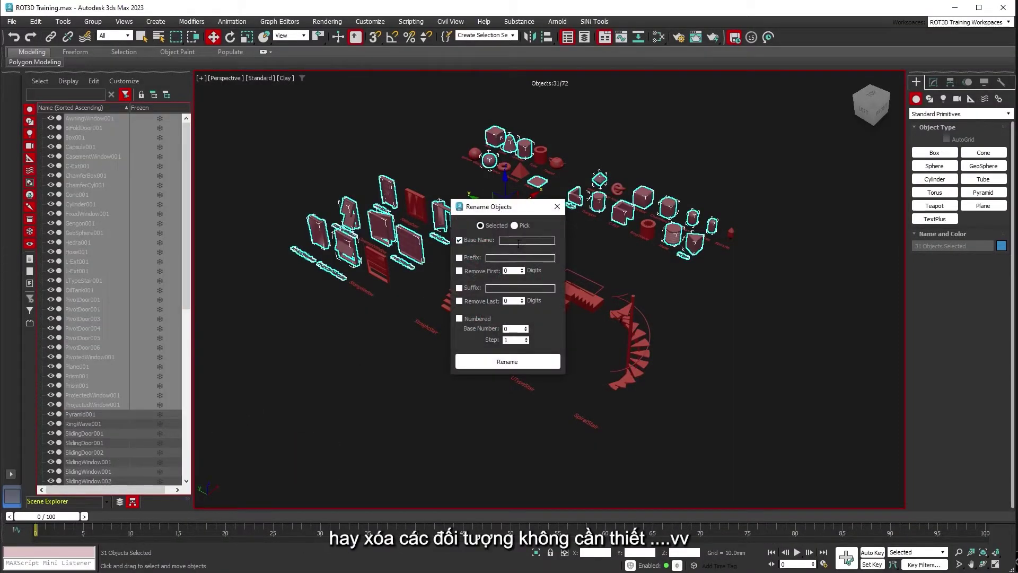
left_click(556, 206)
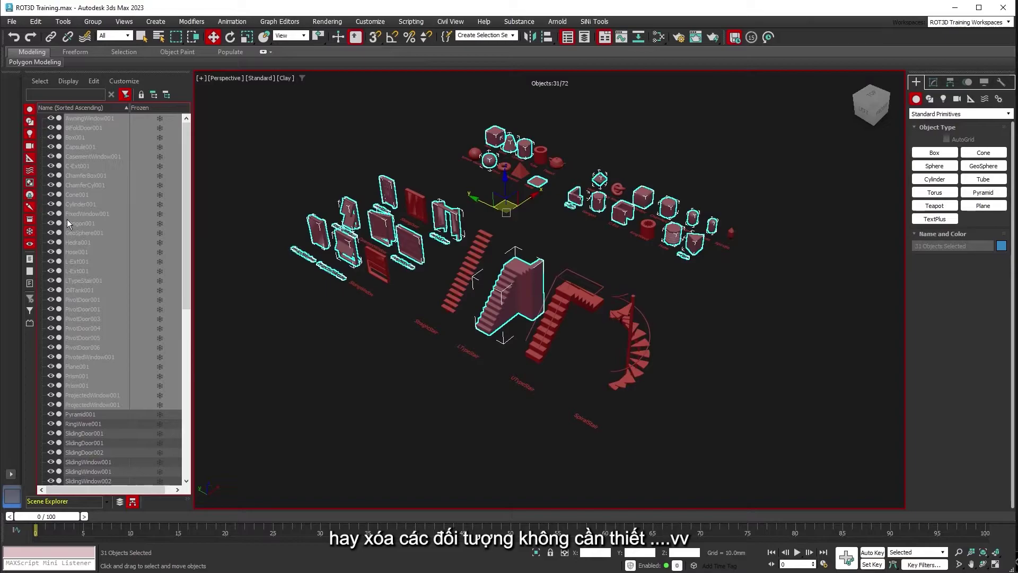
Hide and unhide the 31 selected objects, then delete every object in the scene
left_click(51, 204)
left_click(50, 203)
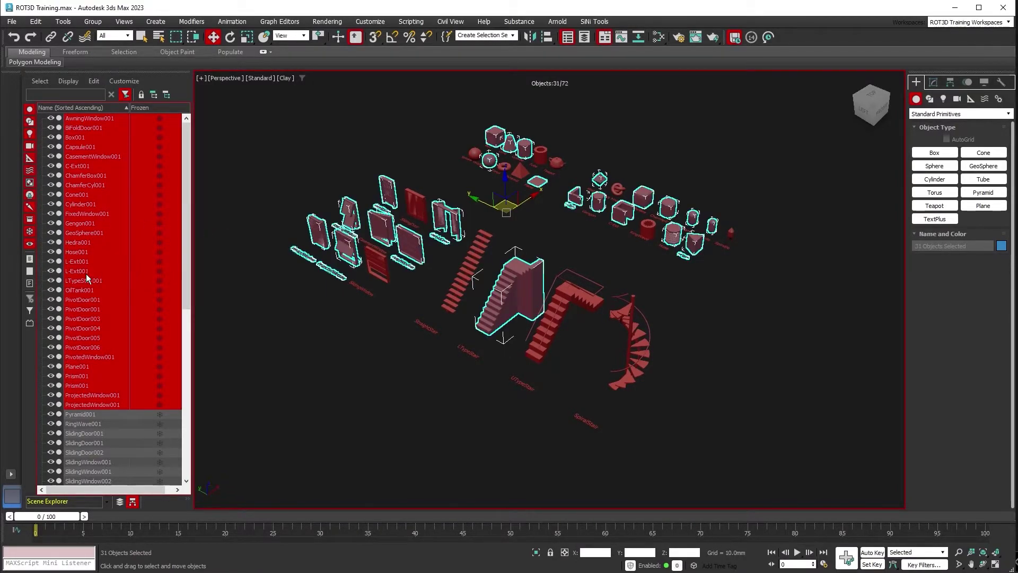
key("ctrl+a")
key("Delete")
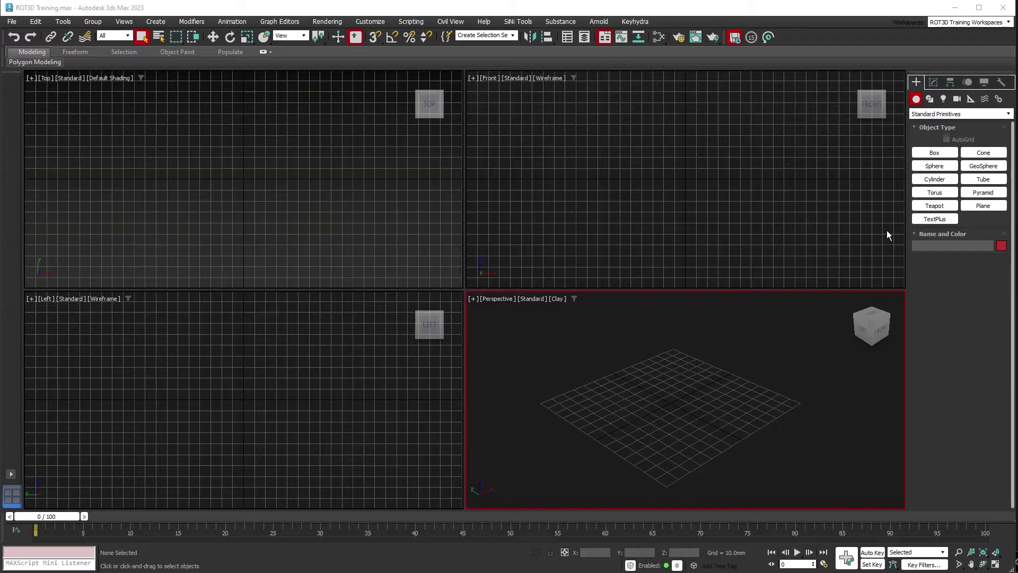
Create a teapot at the centre of the grid
left_click(934, 205)
left_click_drag(668, 404, 618, 419)
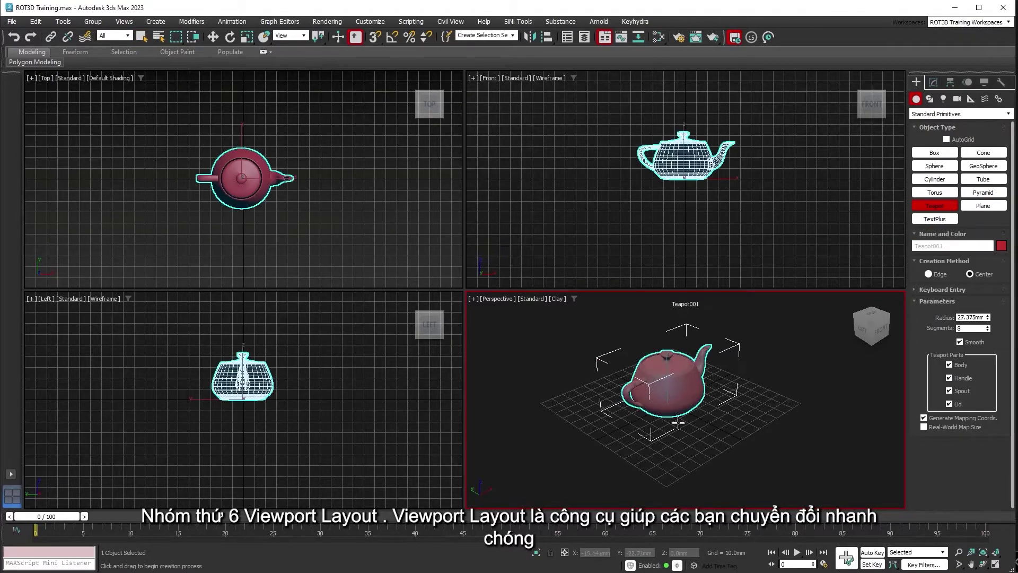
right_click(518, 439)
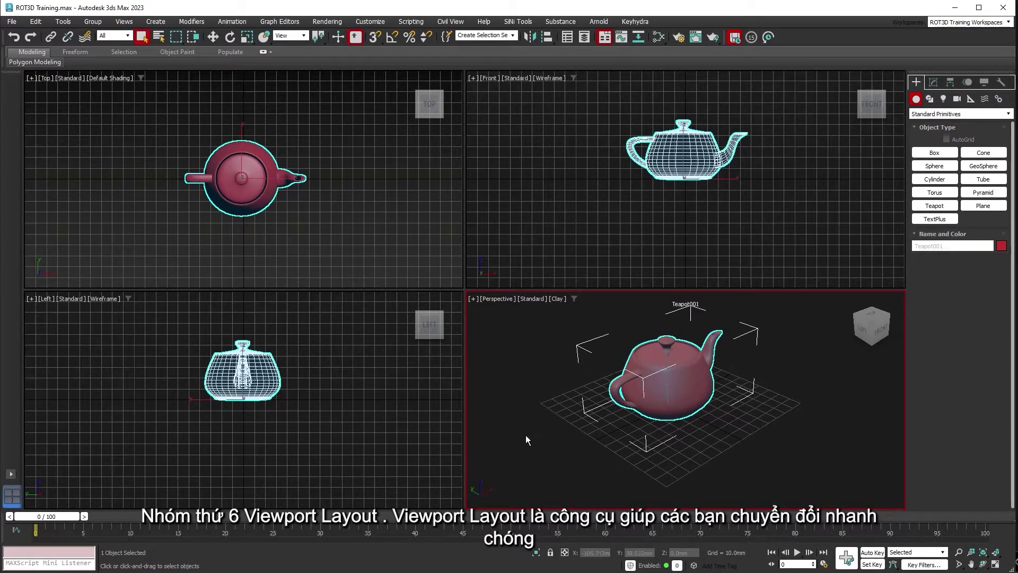
left_click(526, 434)
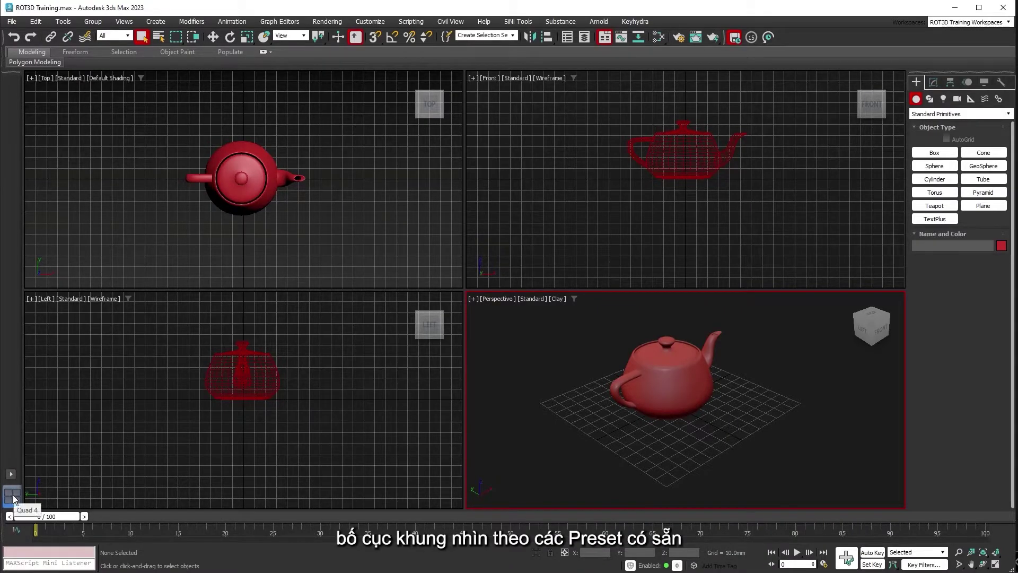
Try a single-viewport layout, then a Top, Front, Left layout, shading Top and Left views
left_click(12, 474)
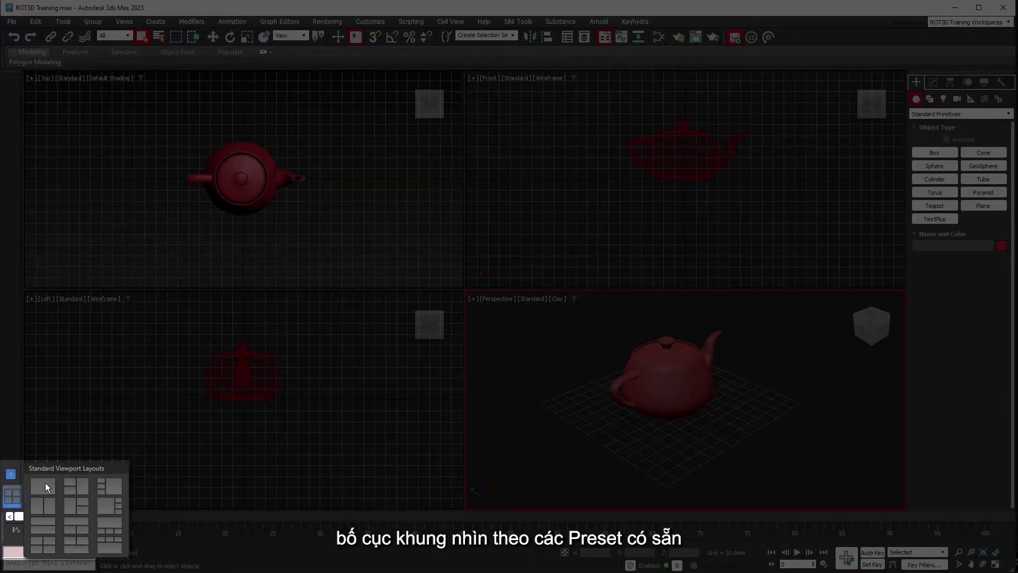
left_click(46, 482)
key("F3")
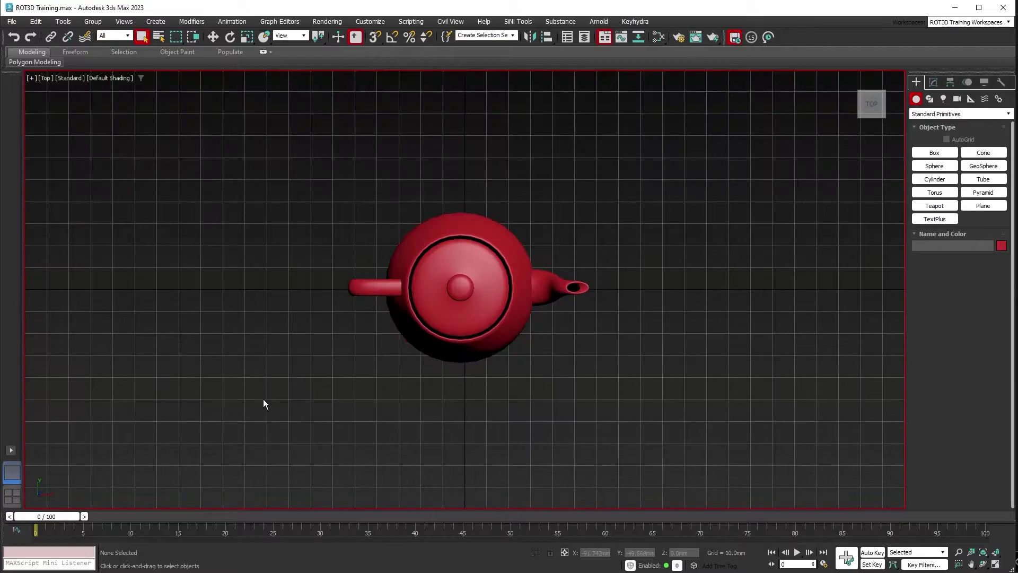
left_click(11, 451)
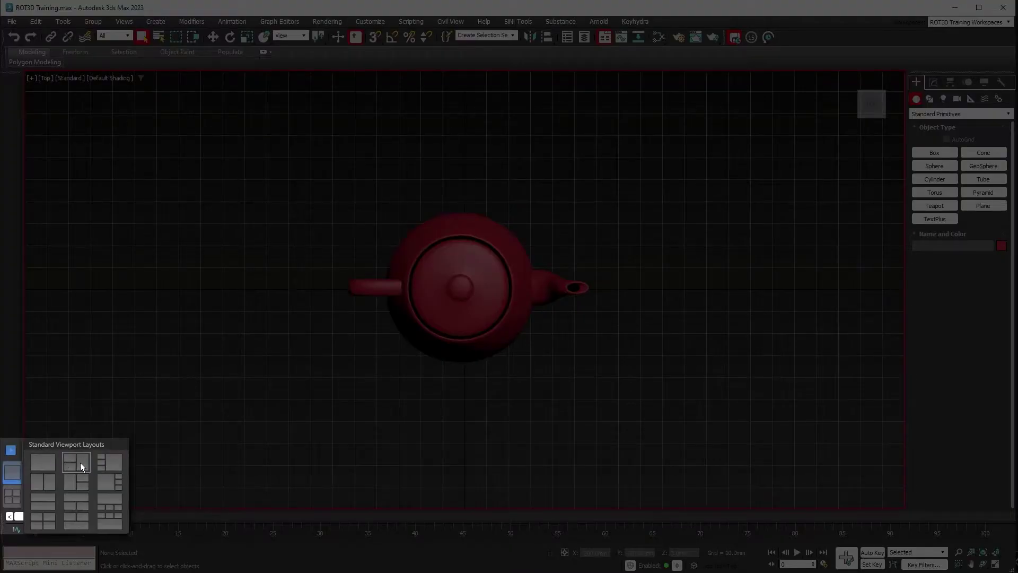
left_click(81, 462)
left_click(555, 352)
key("F3")
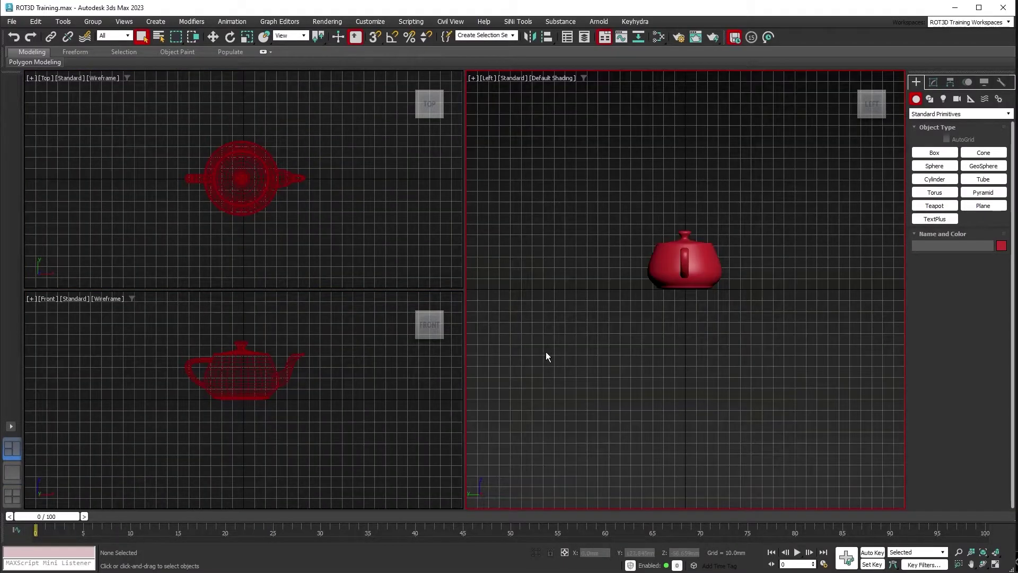
Switch to three small views above a large Perspective view and pan the teapot
left_click(13, 426)
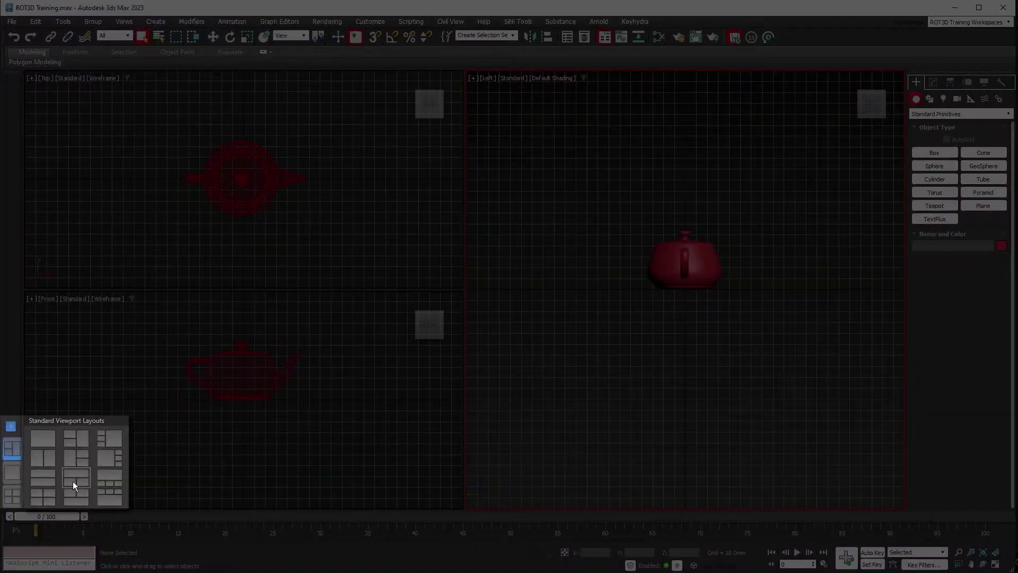
left_click(109, 494)
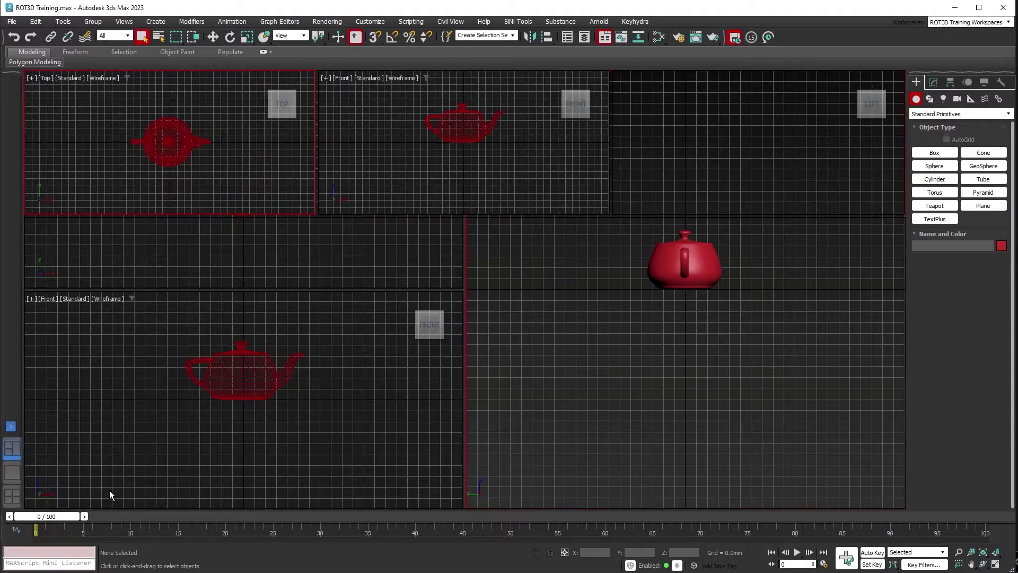
scroll(334, 396, "down", 5)
left_click(350, 374)
middle_click_drag(350, 374, 408, 384)
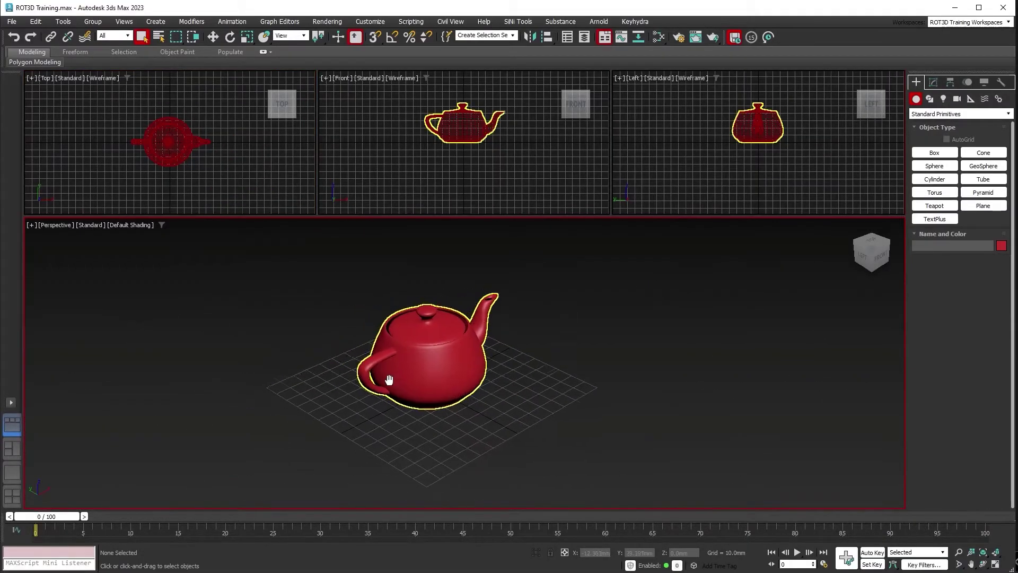
Try a Top-above-Front layout, then settle on a large Top view with three smaller views
left_click(11, 402)
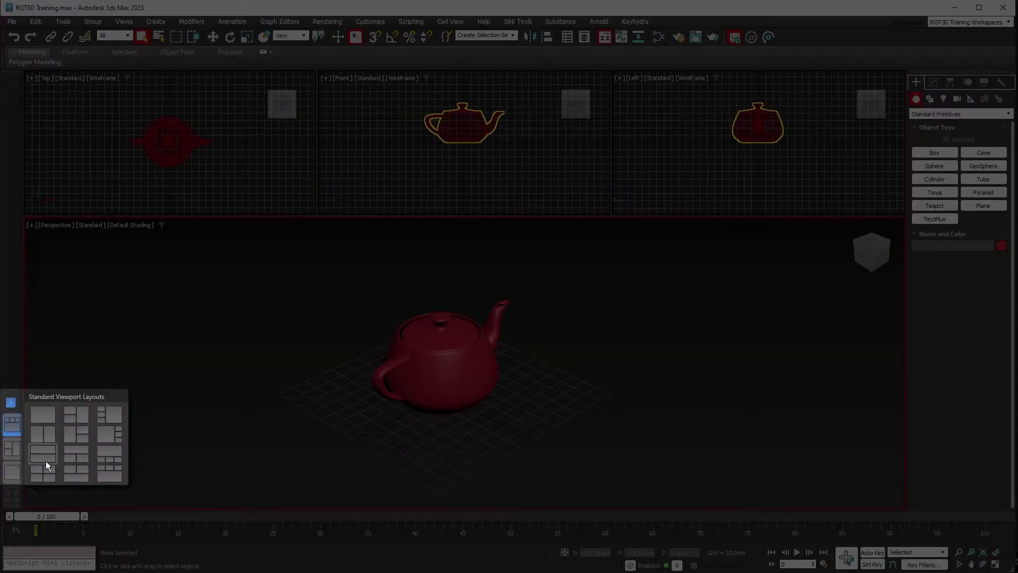
left_click(42, 452)
middle_click_drag(377, 365, 378, 422)
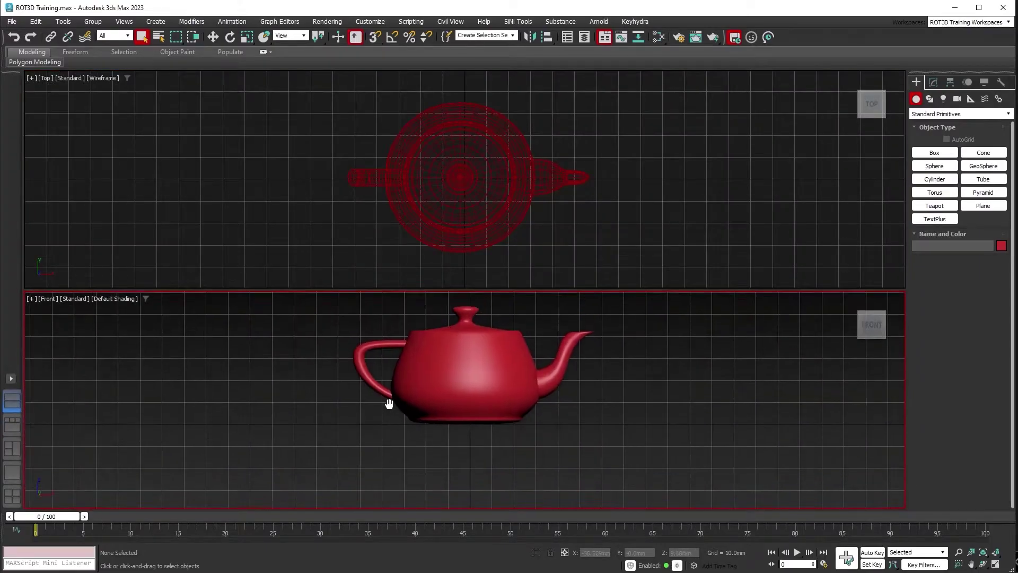
left_click(10, 378)
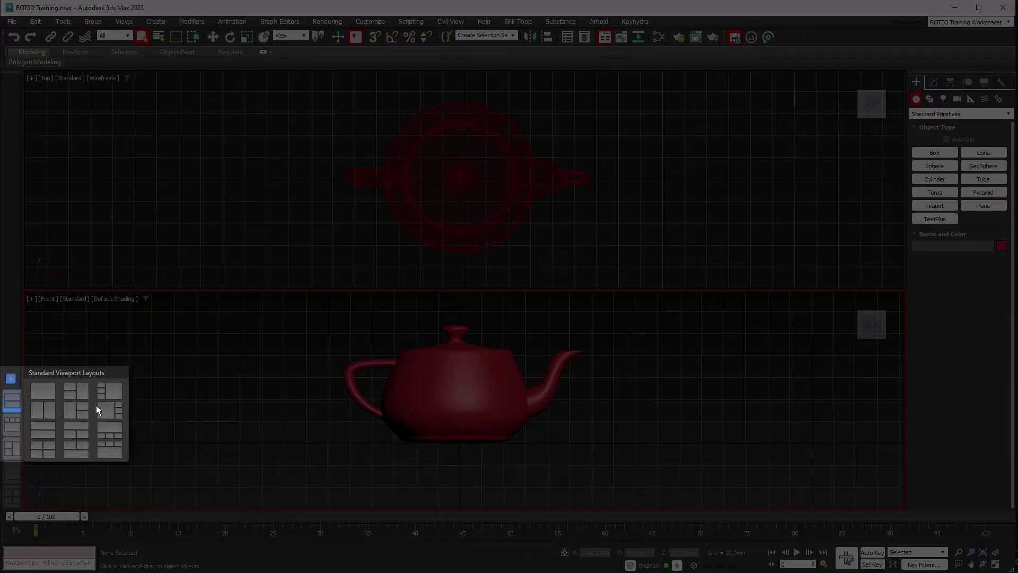
left_click(108, 409)
Shade the Top view solid and draw a box about 94 mm tall
left_click(337, 290)
key("F3")
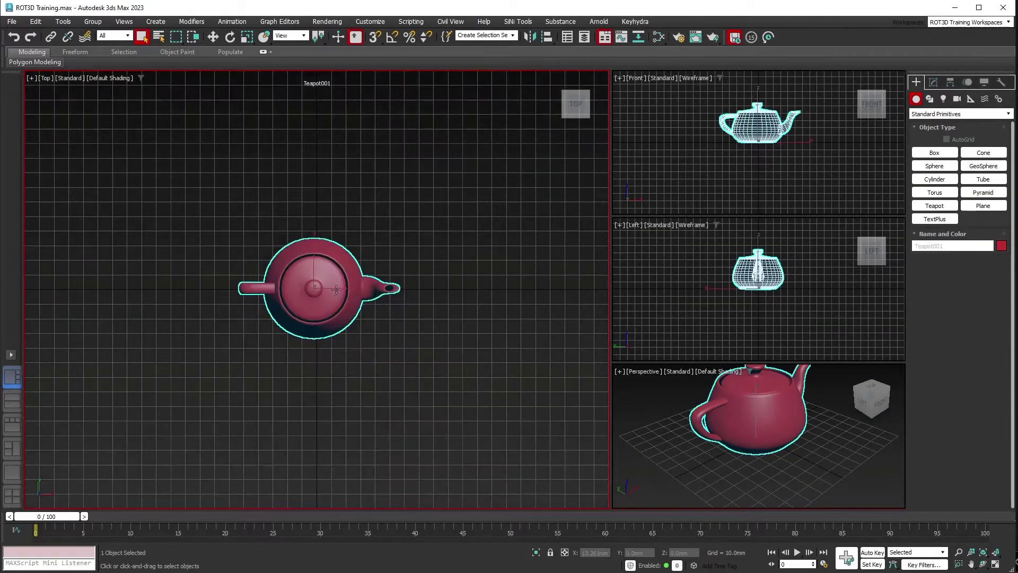
left_click(370, 376)
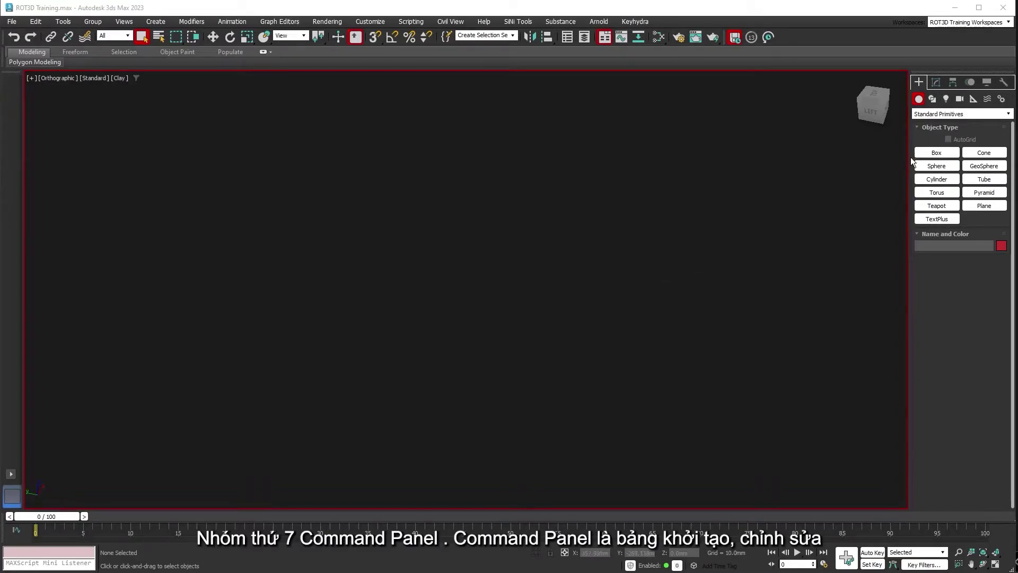
left_click(936, 153)
left_click_drag(442, 288, 501, 367)
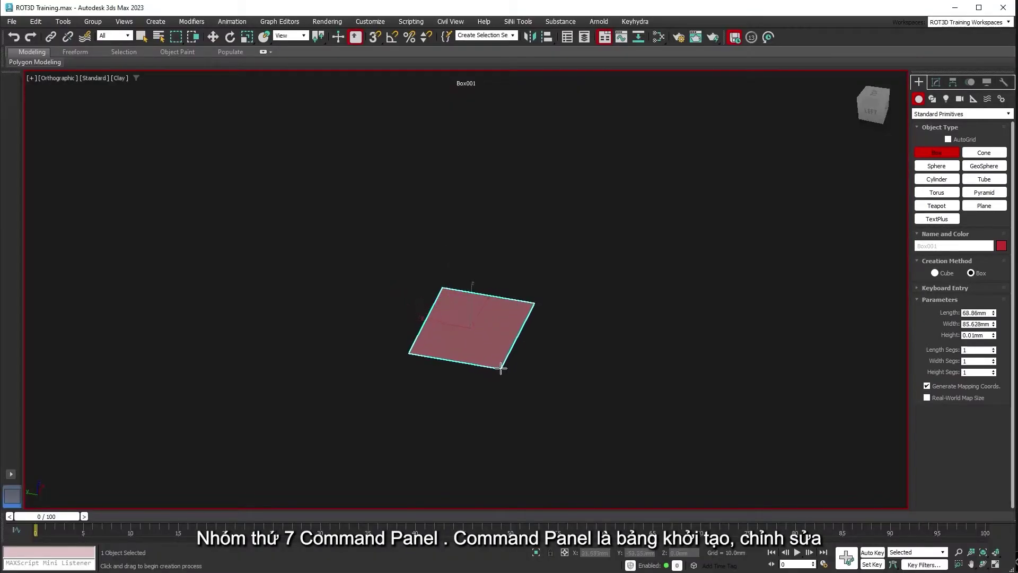
left_click(489, 240)
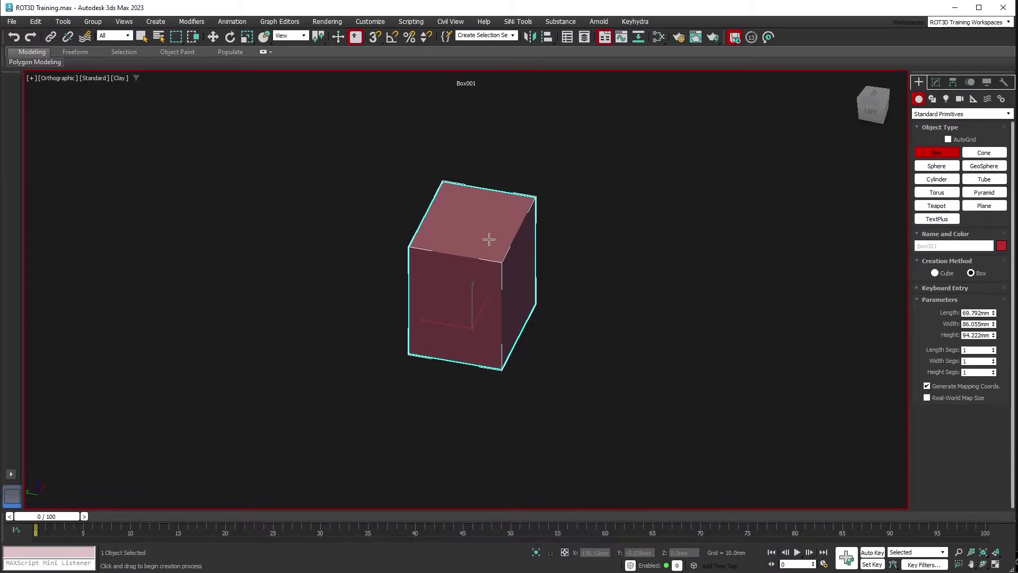
right_click(489, 239)
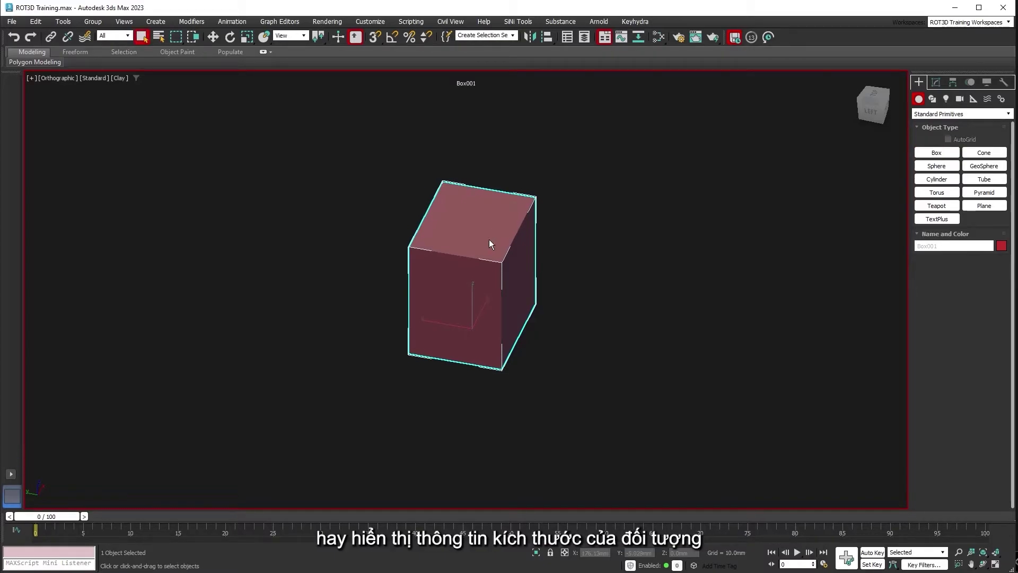
Edit the box's Length in the Modify panel, then switch to edge and border levels
left_click(936, 83)
left_click(913, 98)
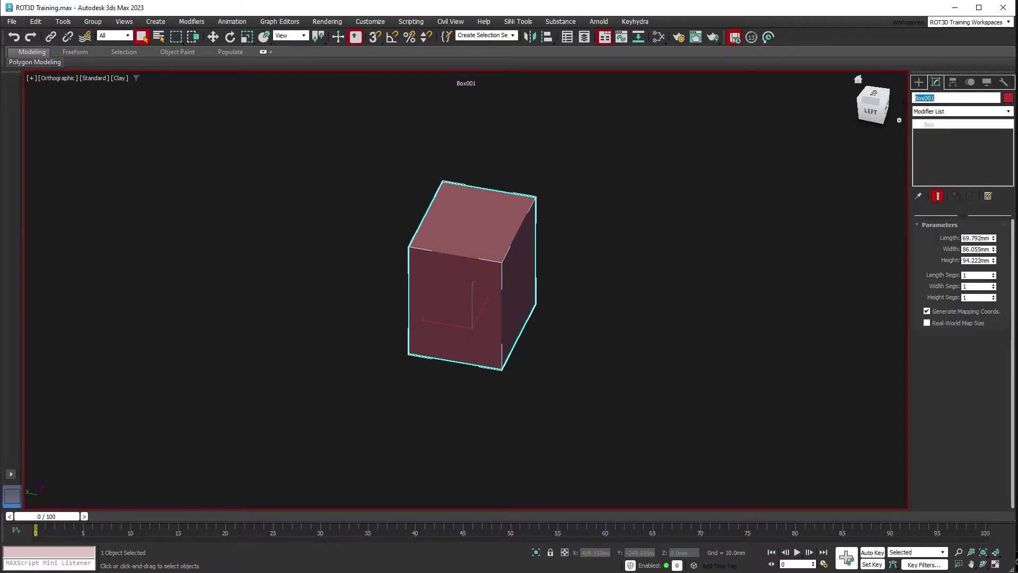
left_click(980, 238)
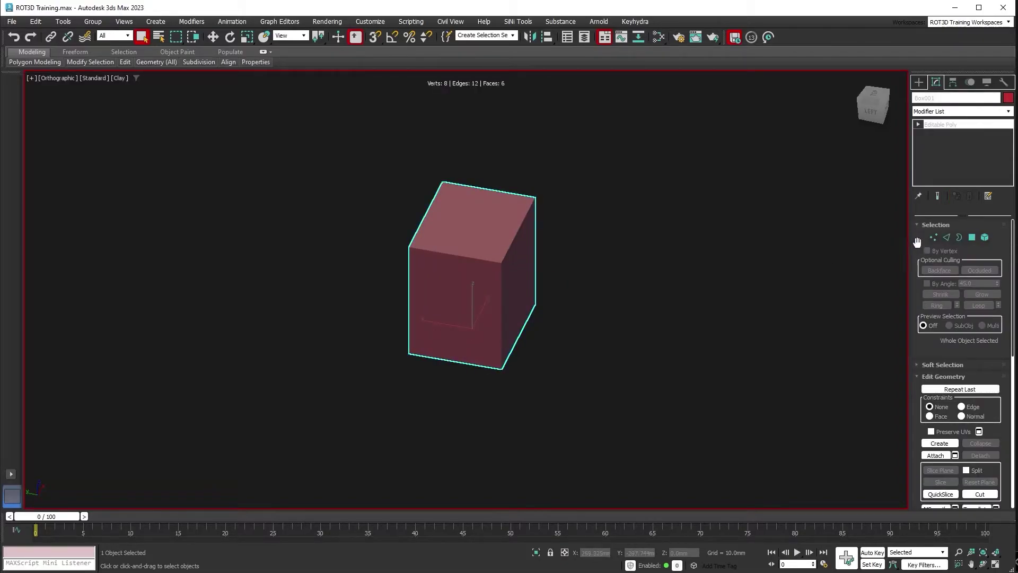
scroll(949, 335, "down", 5)
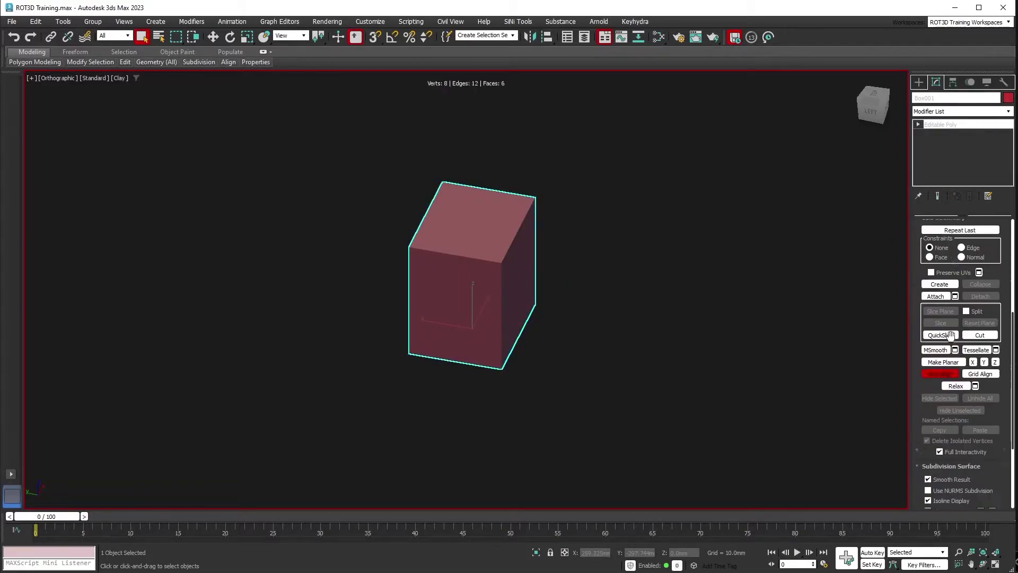
key("2")
key("3")
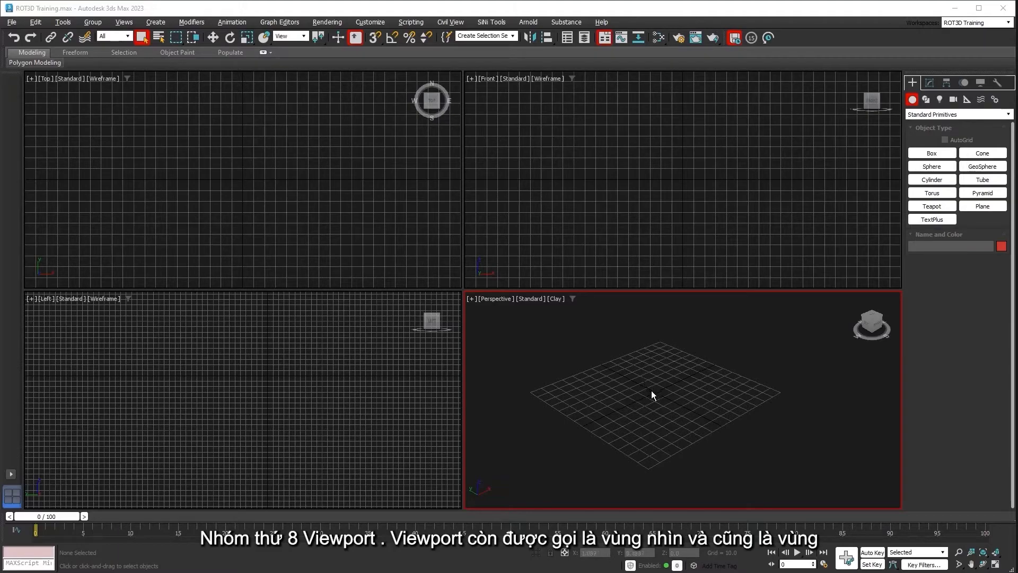
Create a sphere in the middle of the Perspective view from the quad menu
right_click(651, 390)
left_click(668, 344)
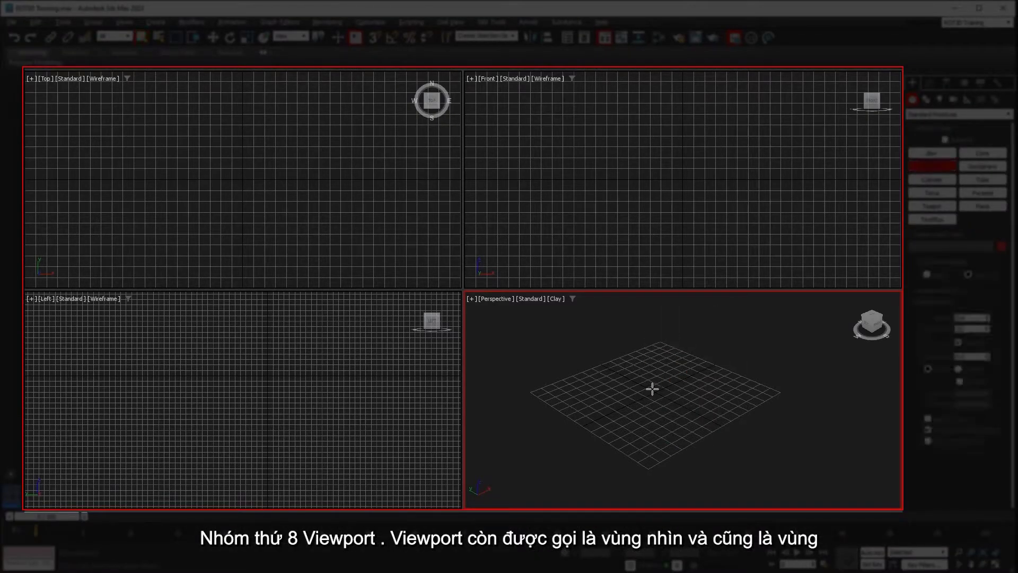
left_click_drag(652, 389, 677, 427)
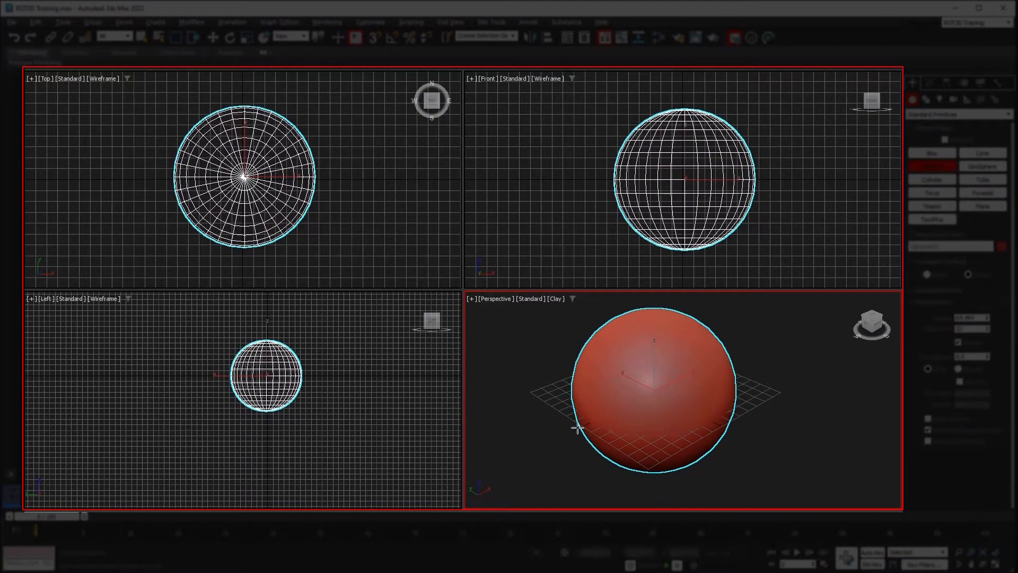
right_click(577, 428)
left_click(564, 427)
Toggle the Perspective view through wireframe, clay, and clay with edged faces shading
key("F3")
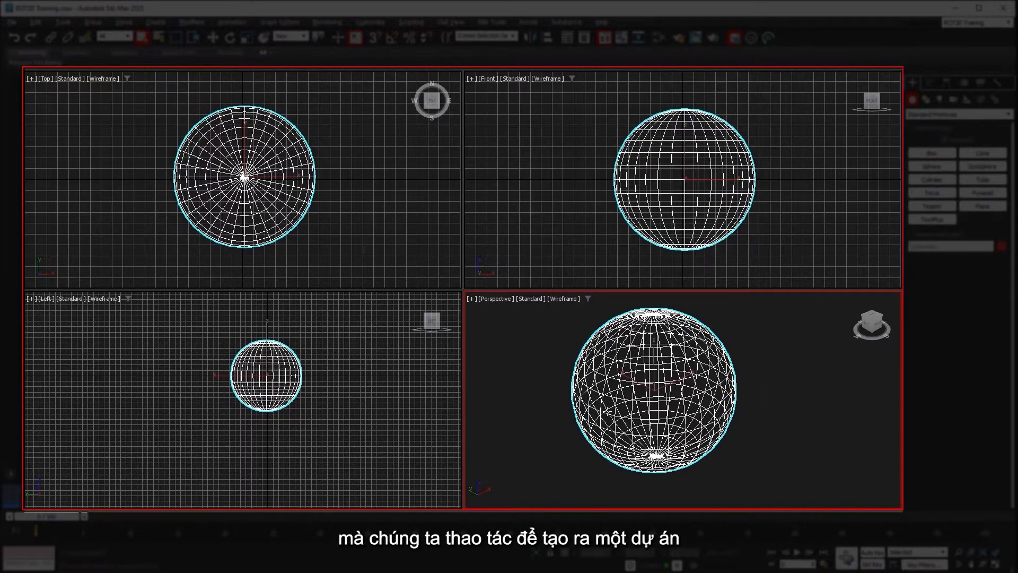
key("F3")
key("F4")
key("F4")
left_click(567, 431)
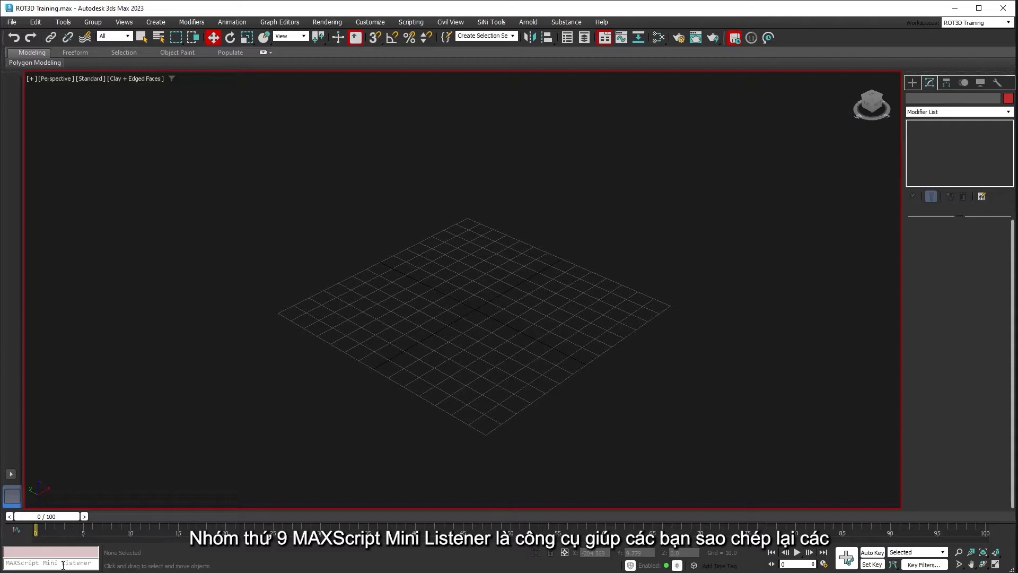
Open the MAXScript Listener window and turn on macro recording
right_click(59, 566)
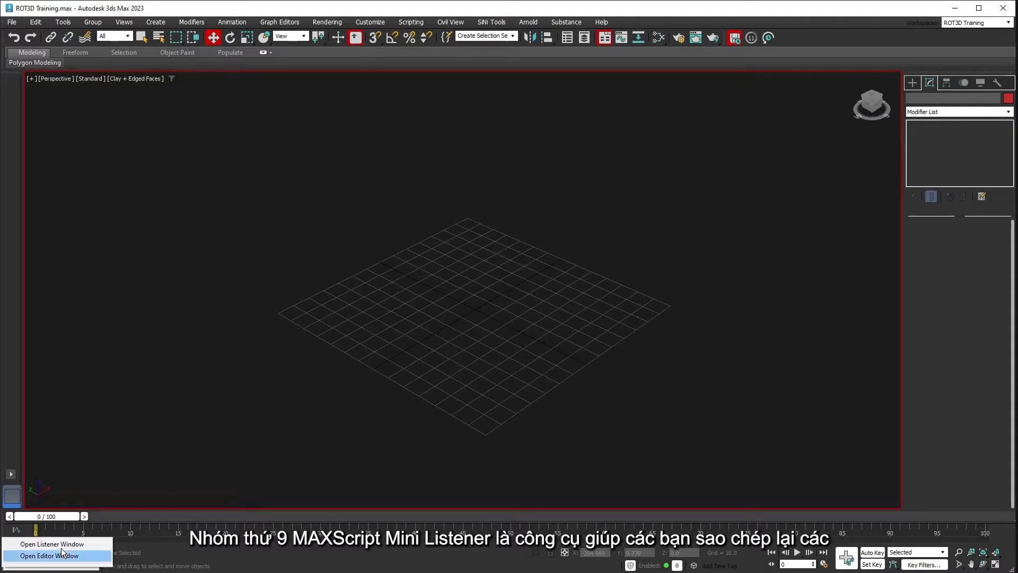
left_click(91, 542)
left_click(110, 113)
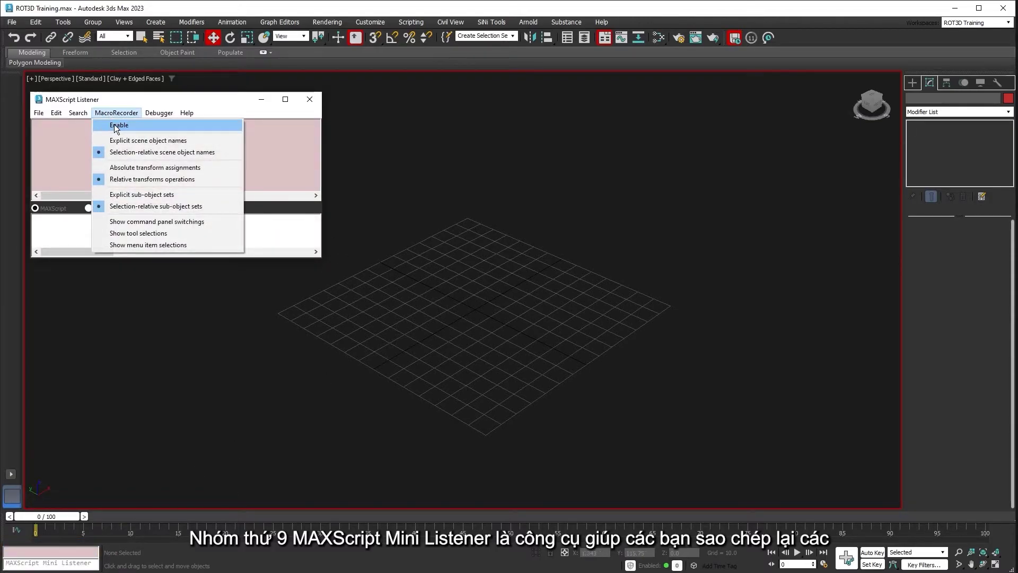
left_click(145, 126)
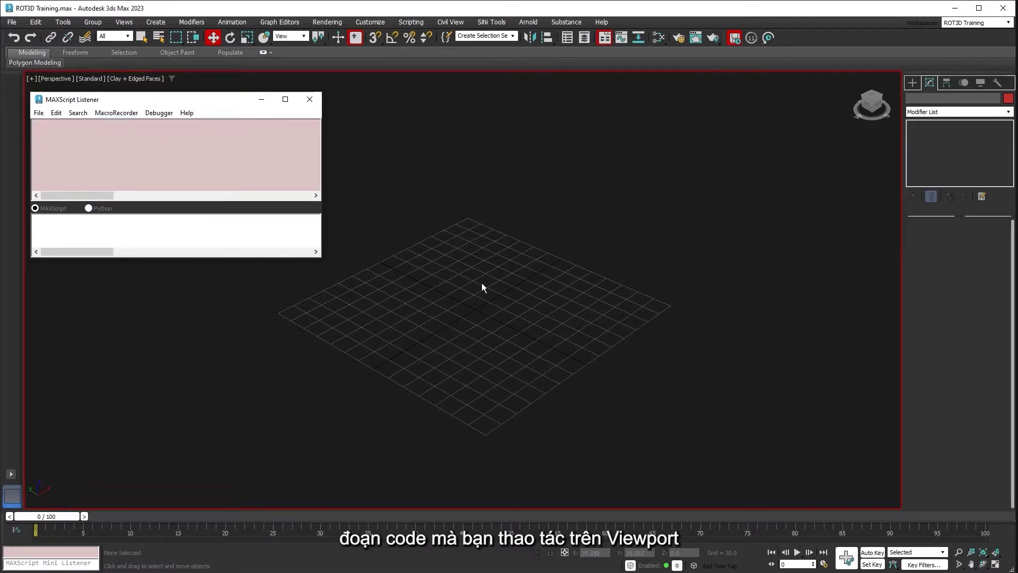
Create a box from the Perspective quad menu and convert it to an editable poly
right_click(486, 301)
left_click(540, 277)
left_click_drag(528, 268, 507, 468)
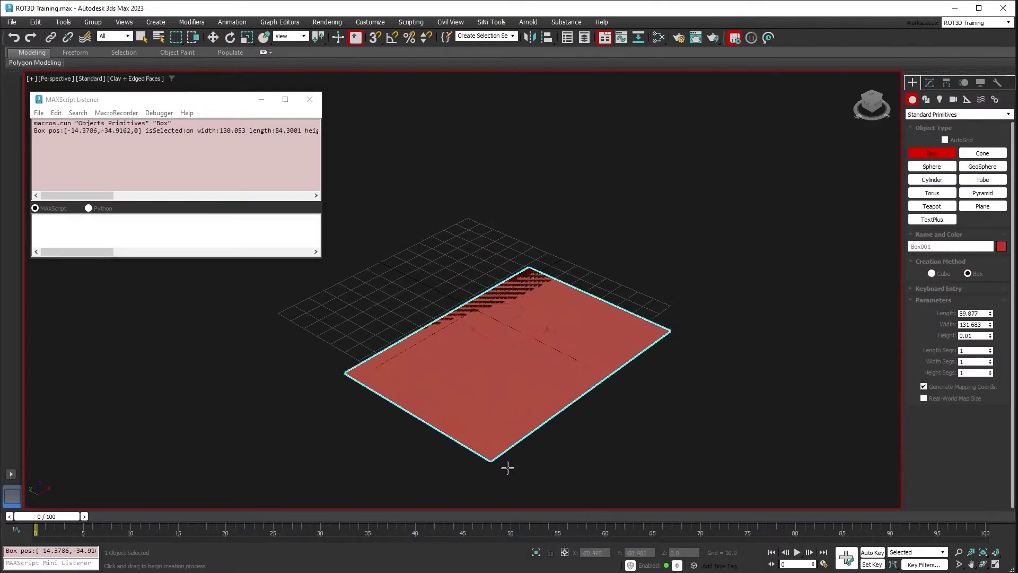
left_click(512, 338)
key("w")
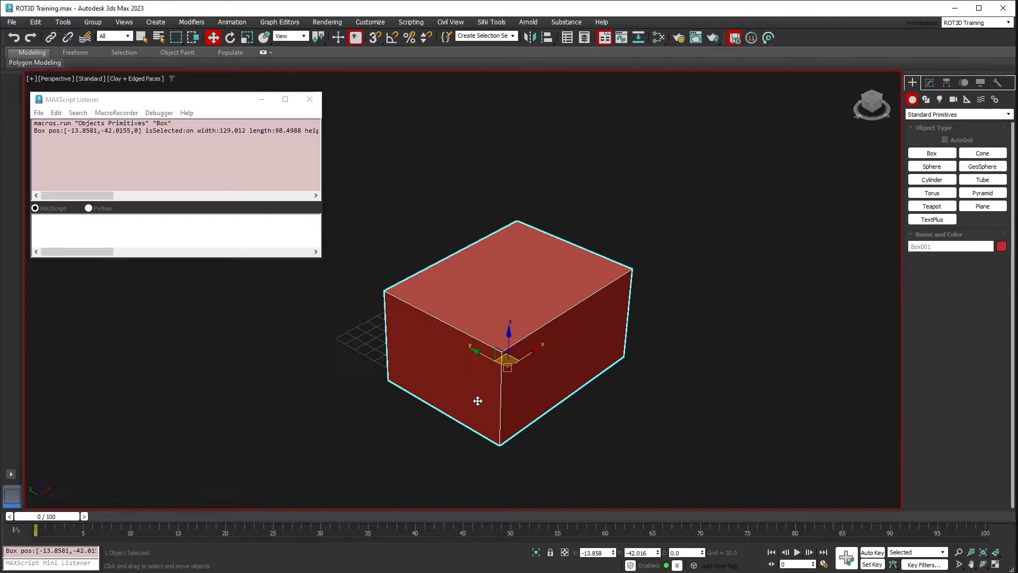
key("2")
Ring-select the box's edges and connect them with 2 segments in both directions
left_click(445, 320)
middle_click_drag(445, 324, 448, 353, "alt")
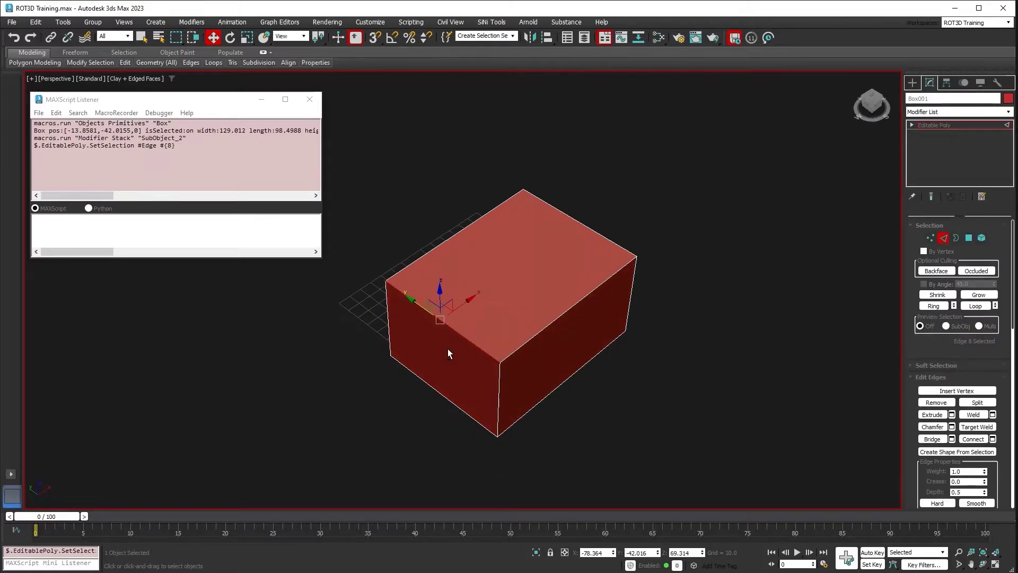
key("alt+r")
key("ctrl+shift+e")
left_click(471, 293)
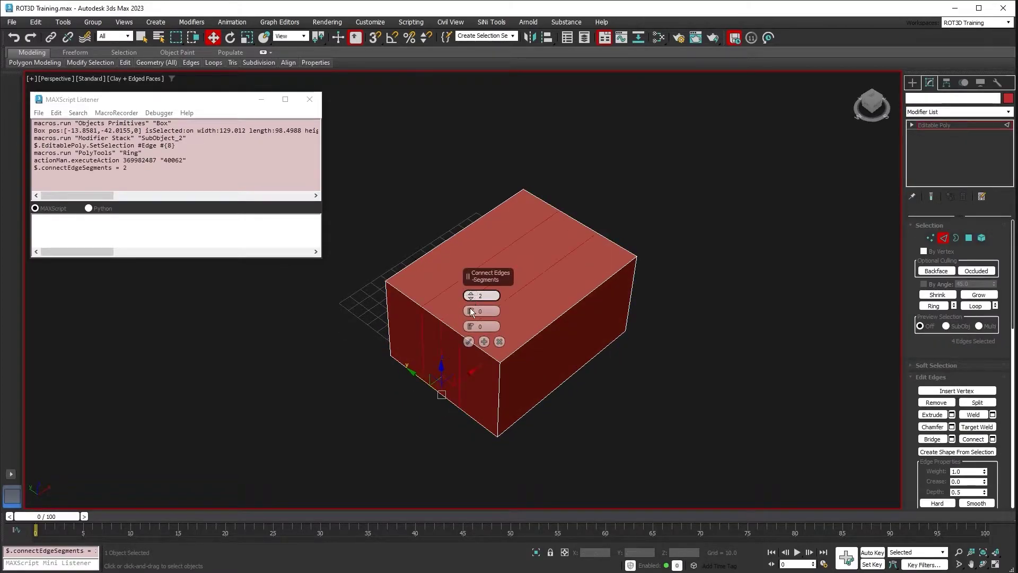
left_click(468, 341)
left_click(551, 332)
key("alt+r")
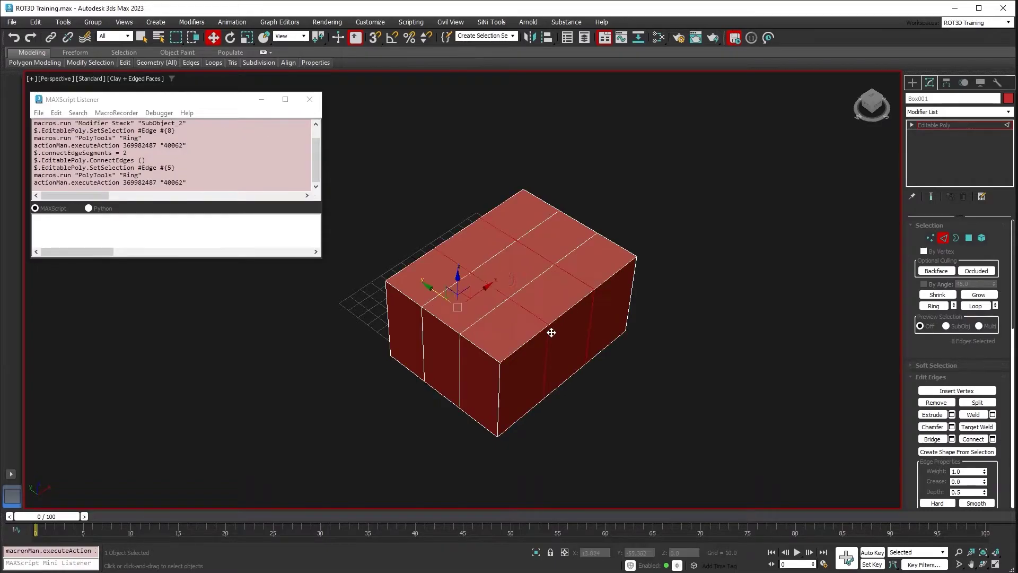
key("ctrl+shift+e")
left_click(468, 341)
Select the top centre polygon and extrude it upward into a raised block
key("5")
left_click(506, 268)
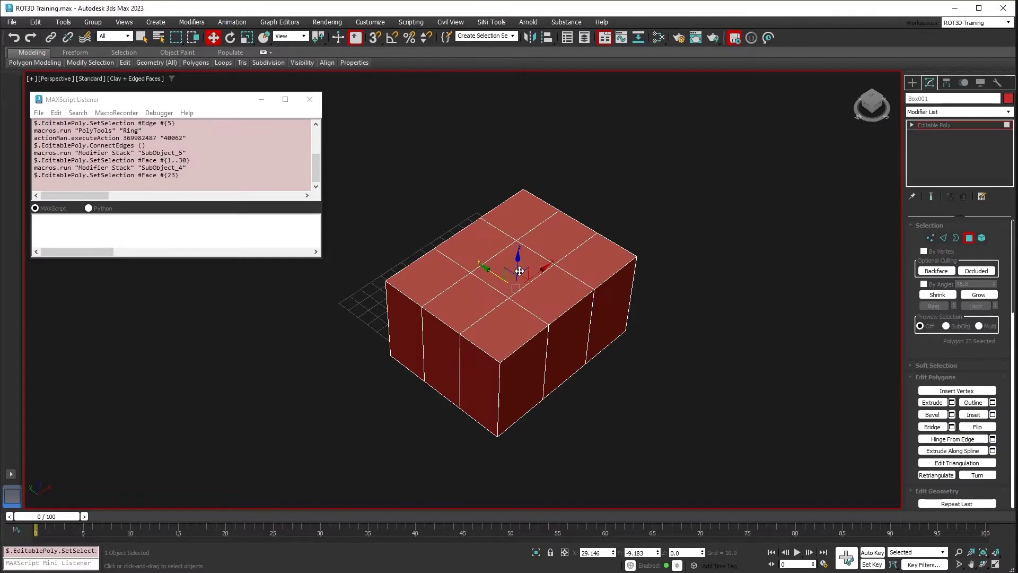
key("4")
left_click(522, 272)
key("shift+e")
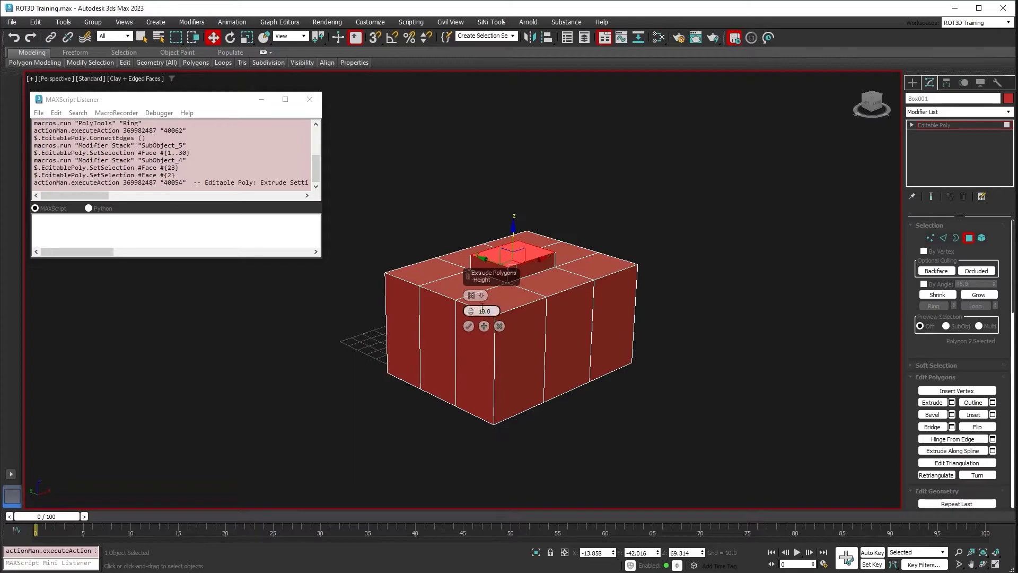
left_click_drag(470, 311, 474, 173)
left_click(469, 326)
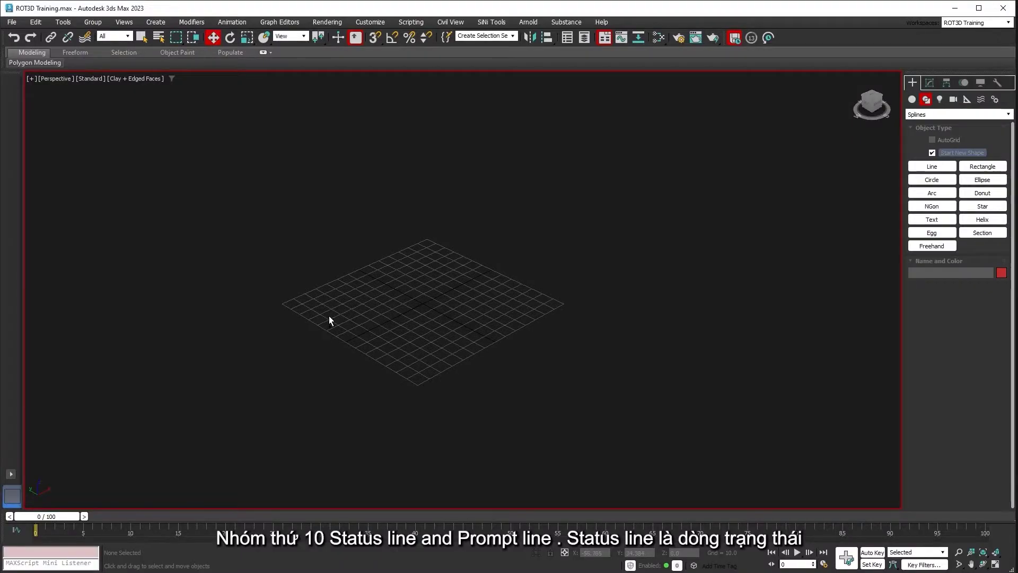
Create a capsule on the grid by dragging out its radius and height
right_click(328, 316)
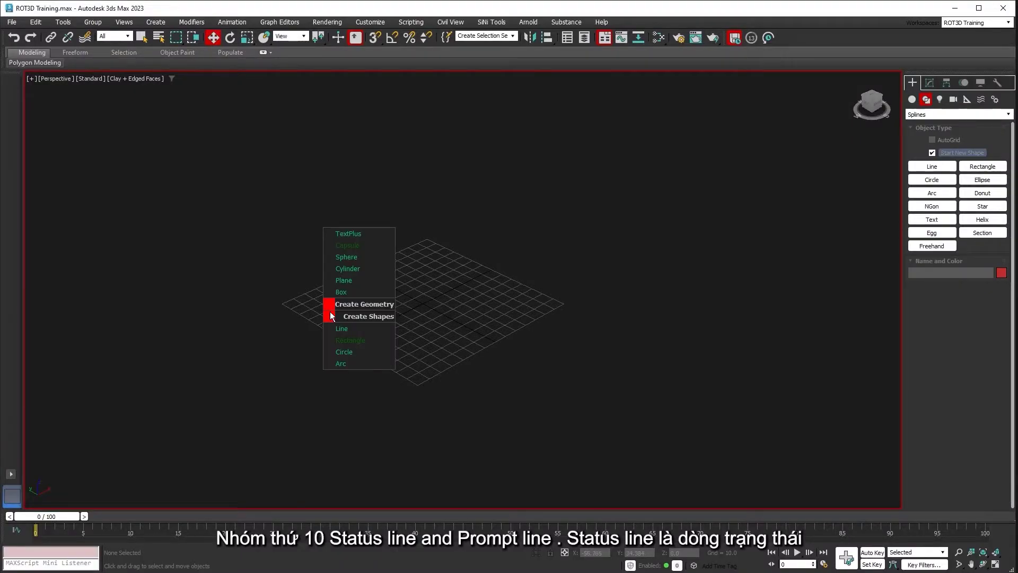
left_click(349, 248)
left_click_drag(281, 268, 275, 281)
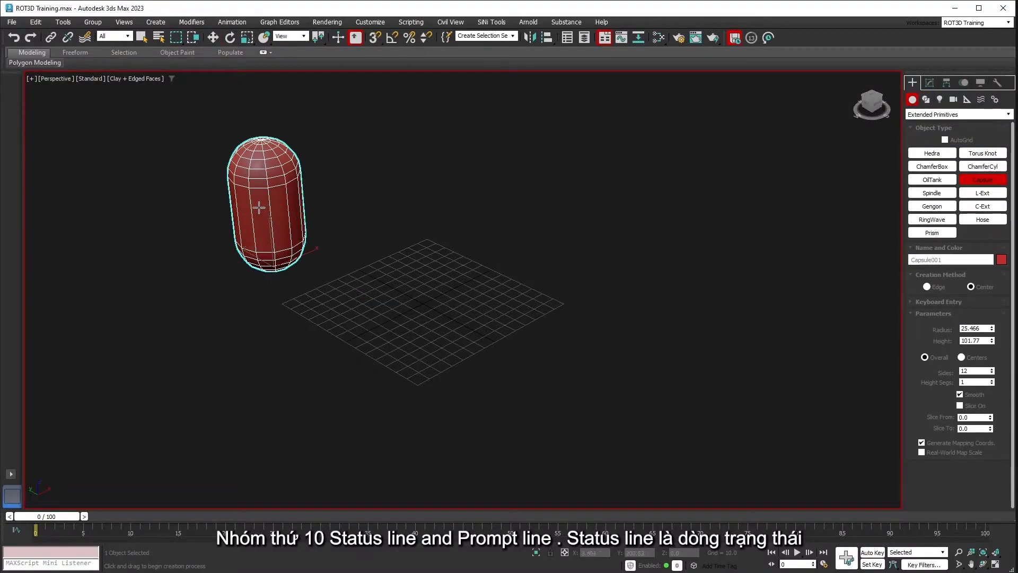
left_click(260, 175)
Shift-move the capsule to the right to make 3 copies, giving four in a row
key("w")
left_click_drag(296, 246, 383, 229, "shift")
type("35")
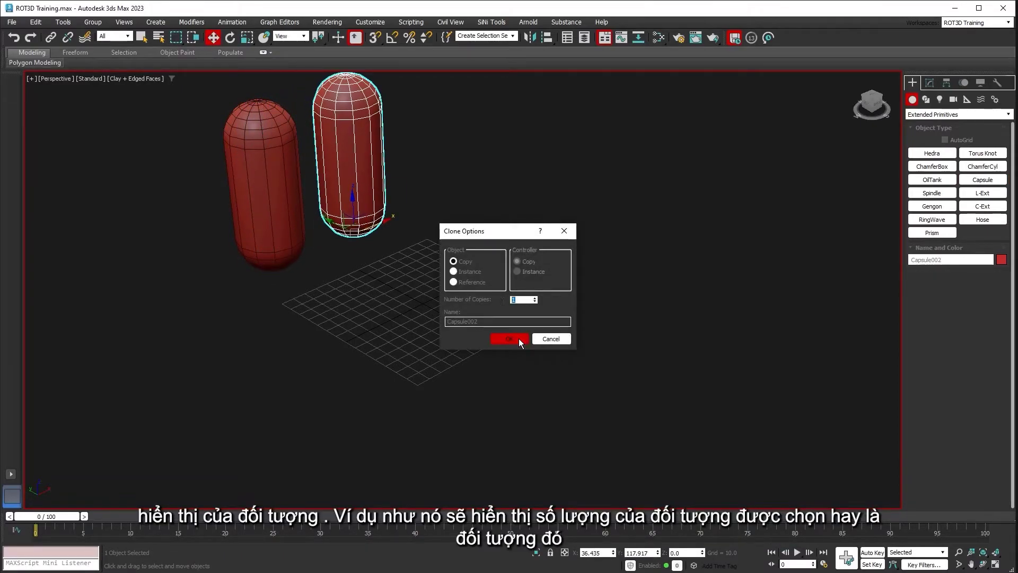
left_click(509, 338)
Orbit the view and select all four capsules to inspect the row
mouse_move(407, 325)
middle_mouse_down("alt")
mouse_move(450, 391)
mouse_move(427, 378)
middle_mouse_up("alt")
left_click(428, 378)
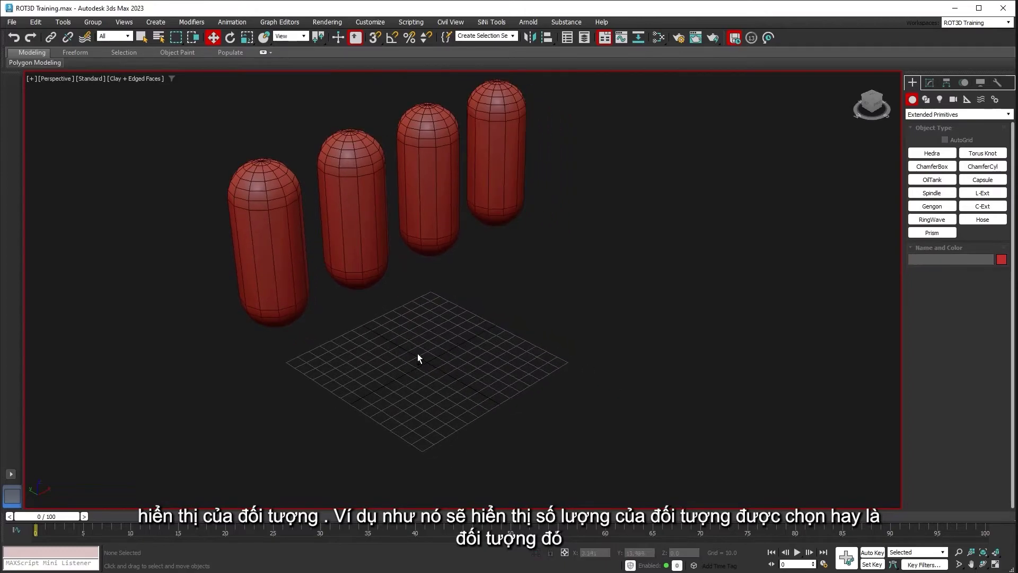
mouse_move(588, 157)
left_mouse_down()
mouse_move(274, 312)
mouse_move(237, 359)
left_mouse_up()
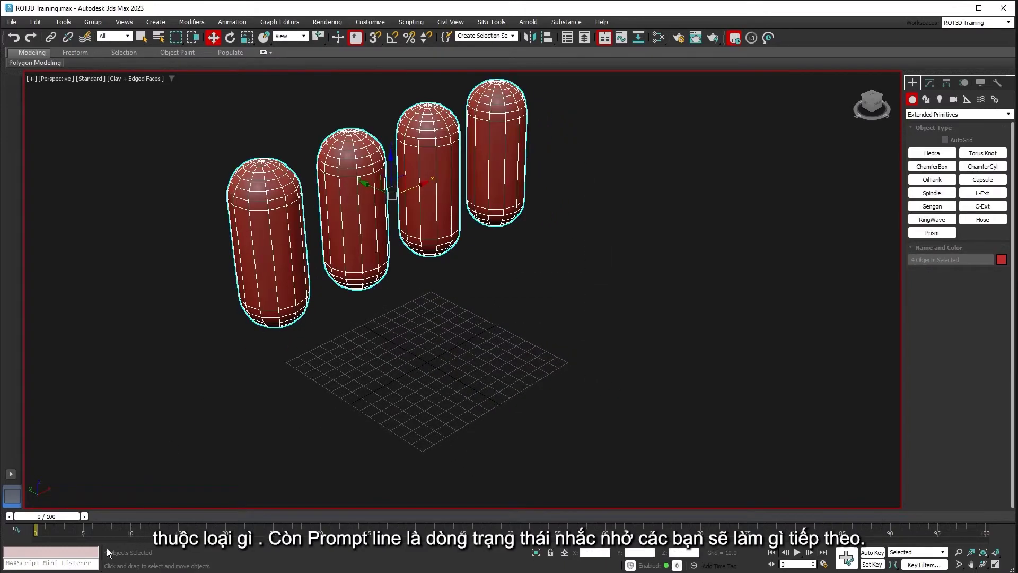
scroll(378, 437, "down", 3)
middle_click_drag(377, 436, 418, 398, "alt")
left_click(420, 397)
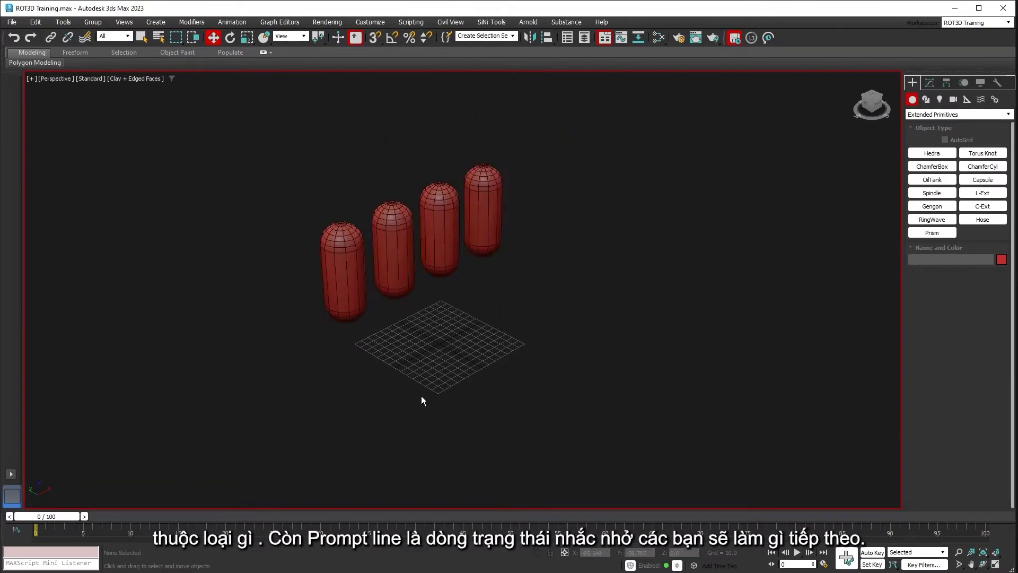
right_click(421, 396)
Draw a rectangle on the grid and Shift-move it to make 3 copies
left_click(442, 420)
mouse_move(456, 357)
left_mouse_down()
mouse_move(417, 380)
mouse_move(432, 401)
left_mouse_up()
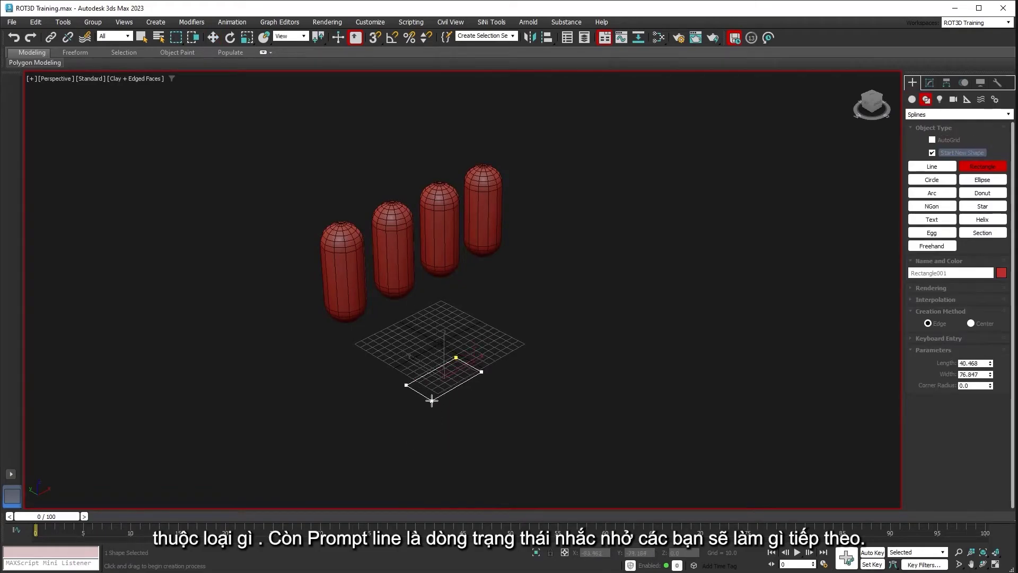
key("w")
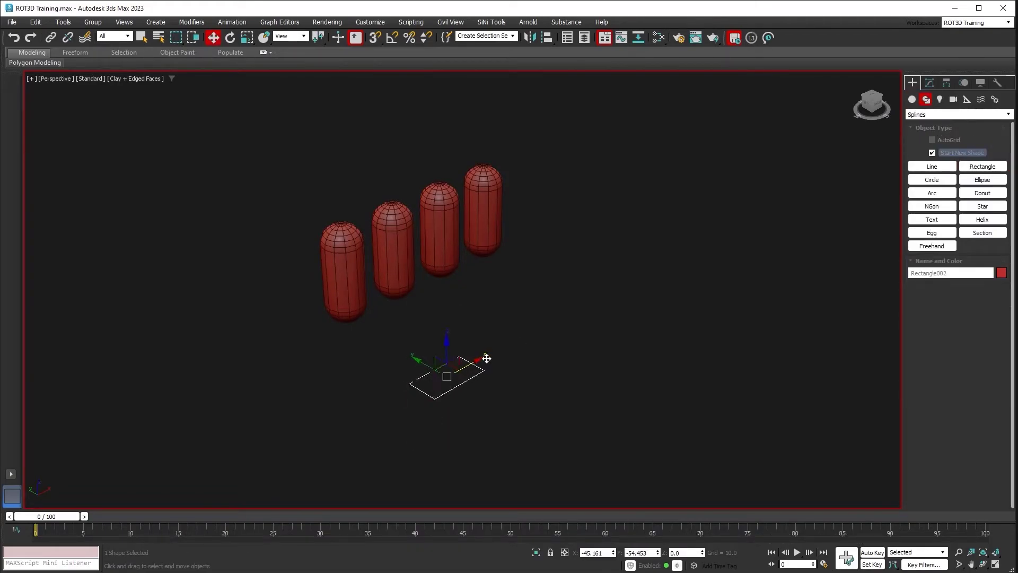
left_click_drag(484, 356, 539, 328)
left_click(536, 298)
left_click(535, 298)
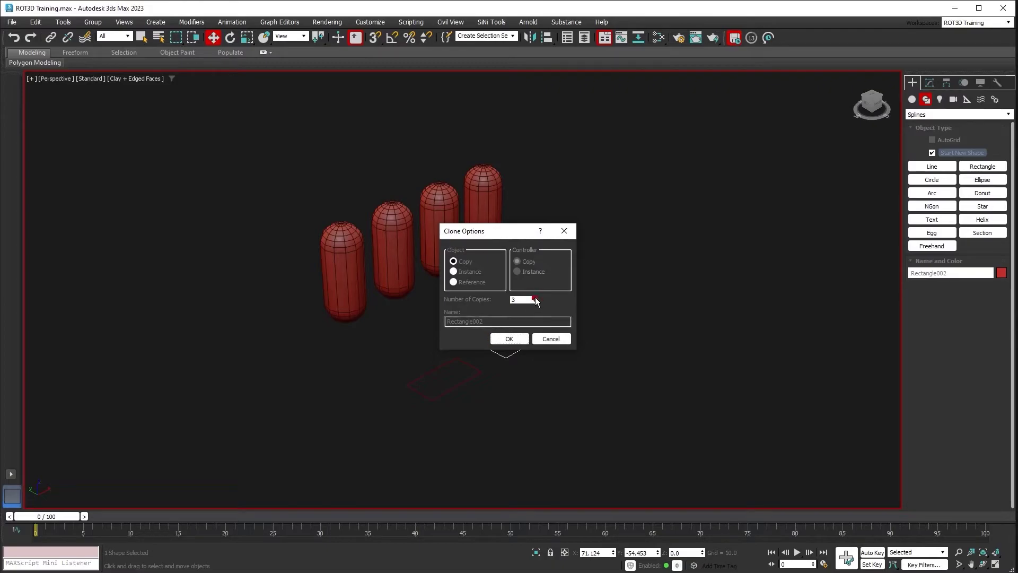
left_click(514, 340)
Orbit the view, then select and deselect the four rectangles
middle_click_drag(527, 399, 638, 356, "alt")
left_click(681, 257)
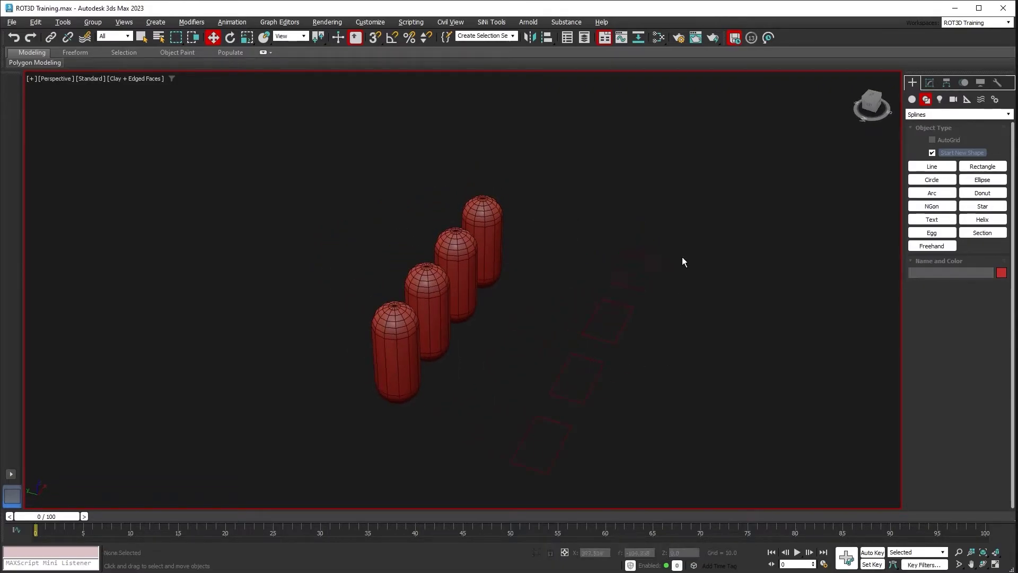
left_click_drag(554, 491, 553, 491)
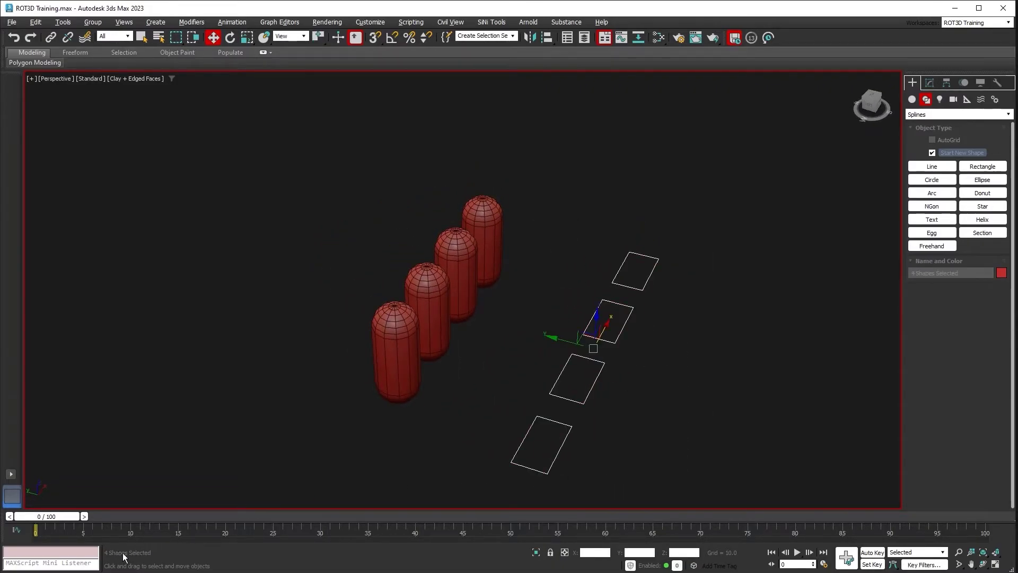
left_click(440, 460)
Select the capsules and rectangles together from a steeper view, then drag out a teapot
scroll(440, 459, "down", 3)
middle_click_drag(539, 405, 648, 195, "alt")
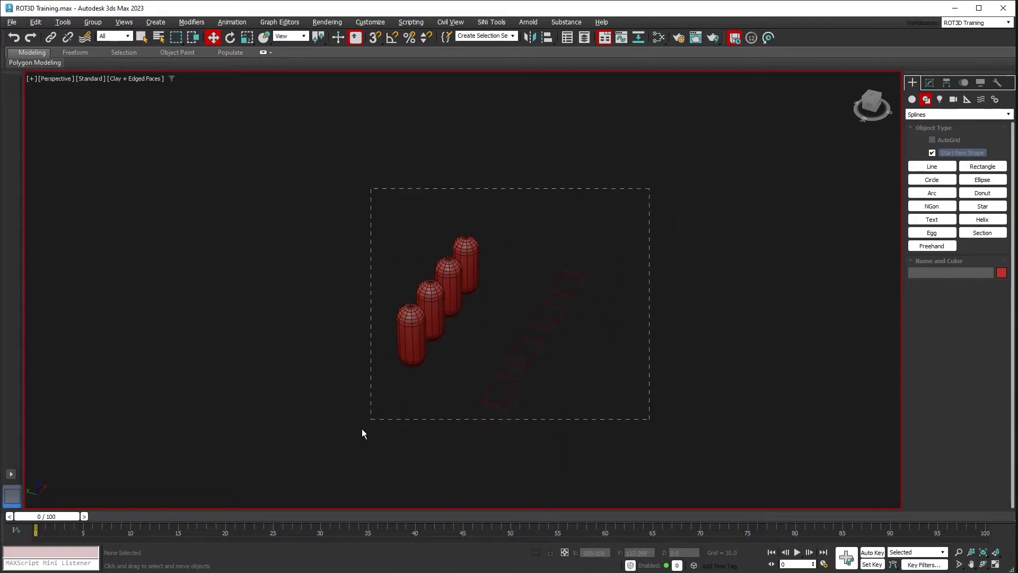
left_click_drag(362, 430, 199, 475)
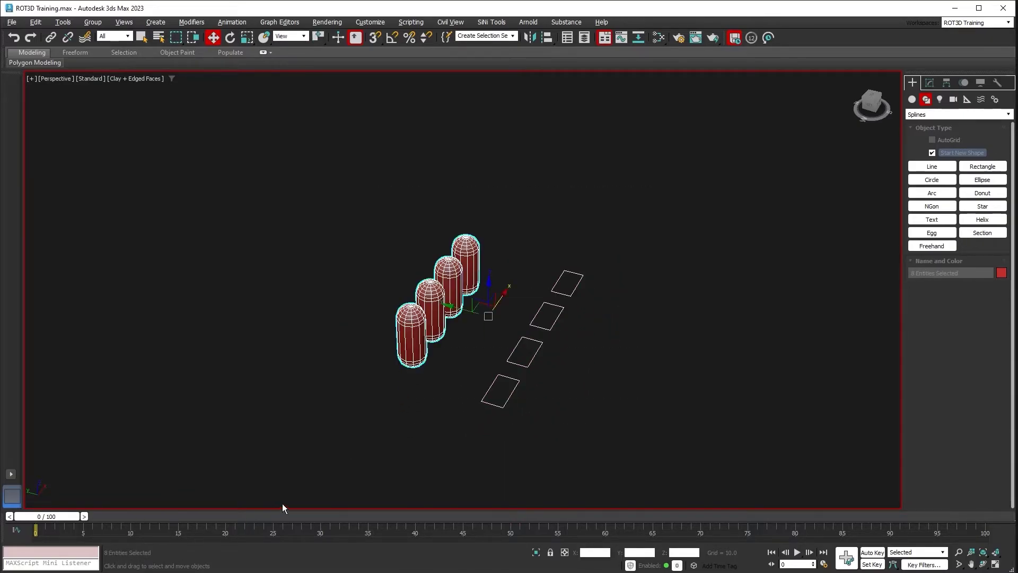
middle_click_drag(400, 459, 329, 461, "alt")
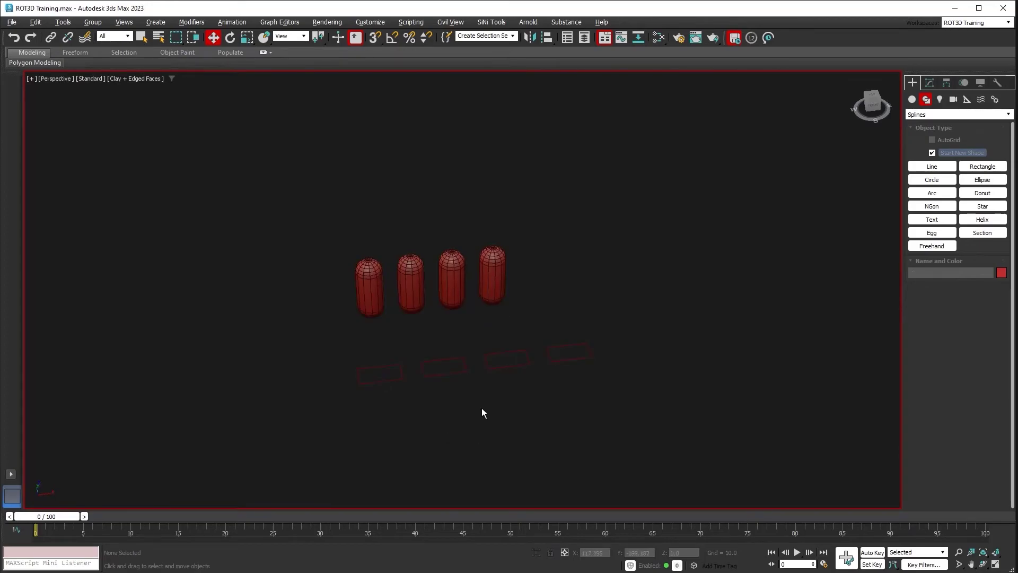
mouse_move(324, 326)
left_mouse_down()
mouse_move(358, 336)
mouse_move(424, 289)
left_mouse_up()
Make 3 copies of the teapot, then select the second teapot
left_click(535, 298)
left_click(535, 297)
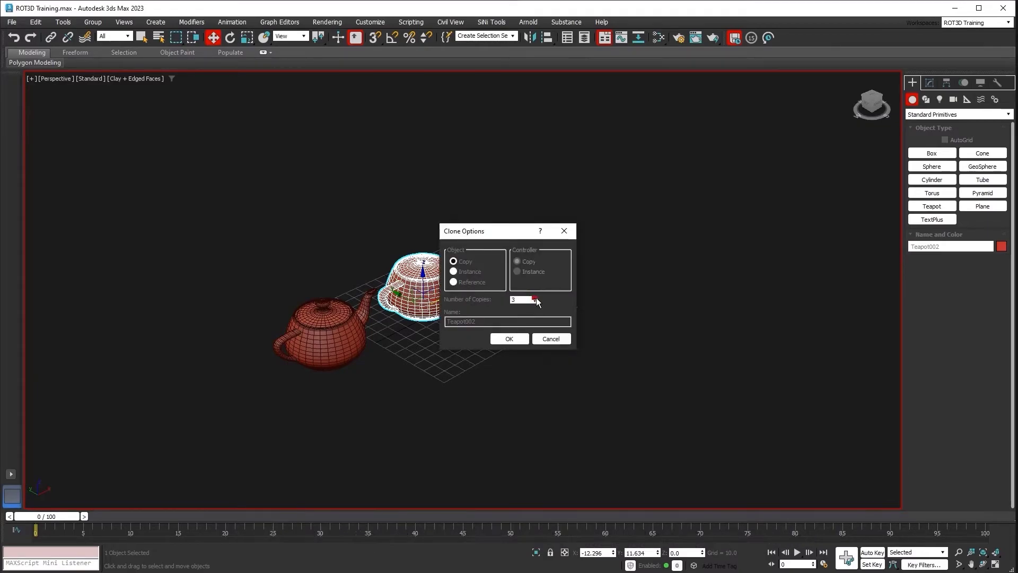
left_click(509, 338)
left_click(500, 377)
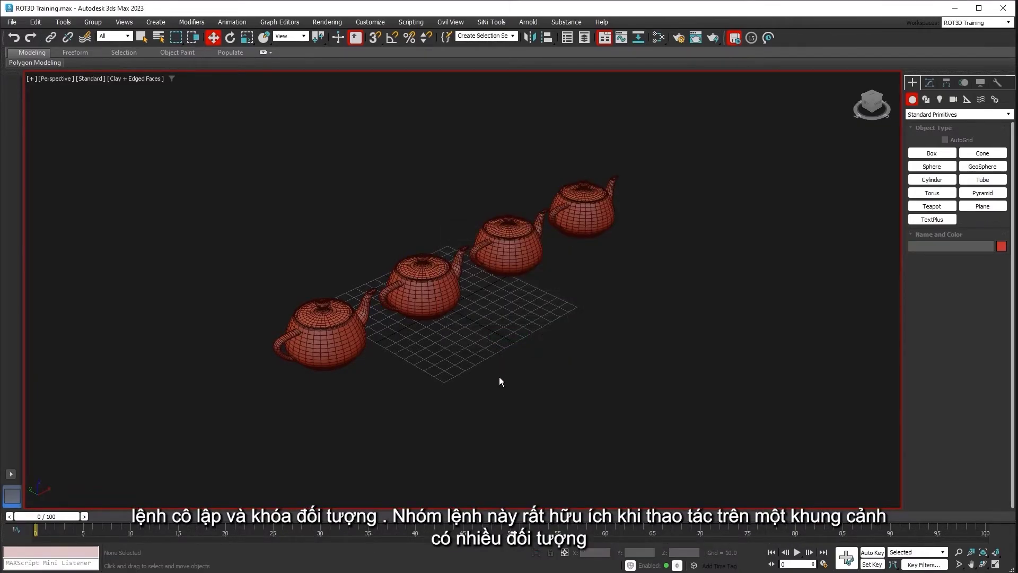
left_click(432, 302)
mouse_move(432, 304)
middle_mouse_down("alt")
mouse_move(448, 325)
mouse_move(429, 335)
middle_mouse_up("alt")
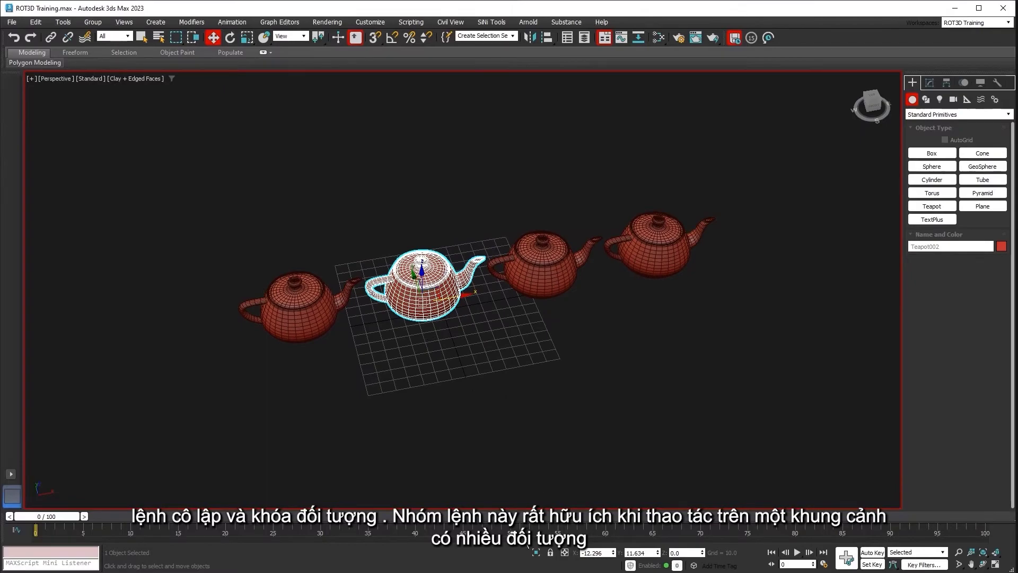
Isolate the second teapot to view it alone, then end isolation
left_click(535, 552)
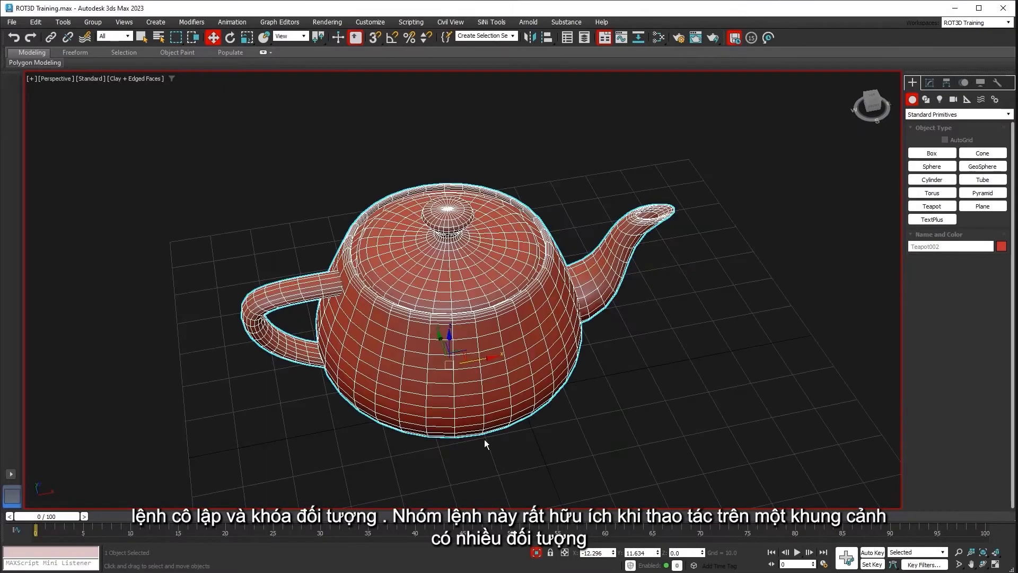
scroll(499, 456, "down", 5)
middle_click_drag(496, 449, 472, 311)
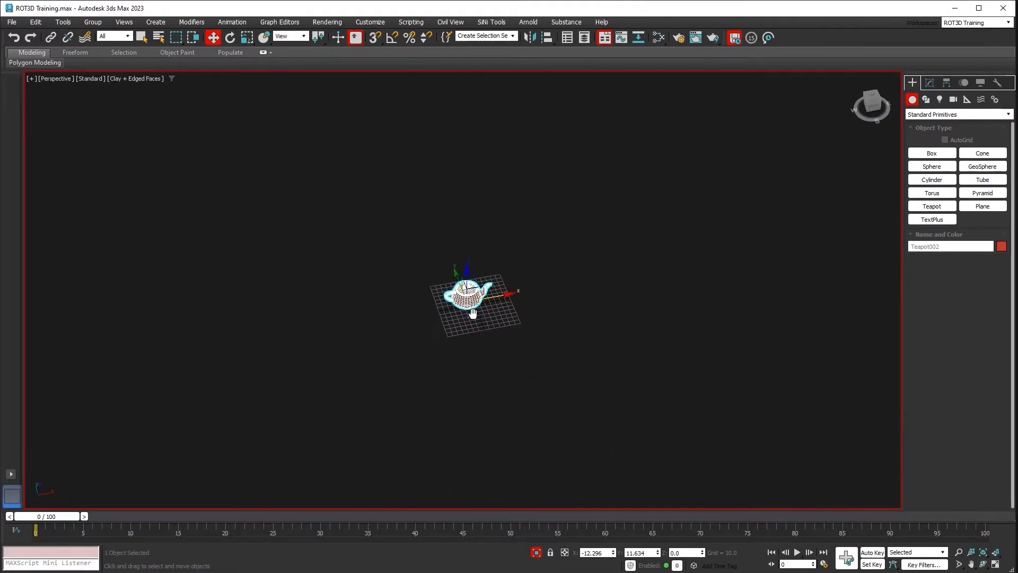
left_click(536, 552)
middle_click_drag(512, 470, 534, 409, "alt")
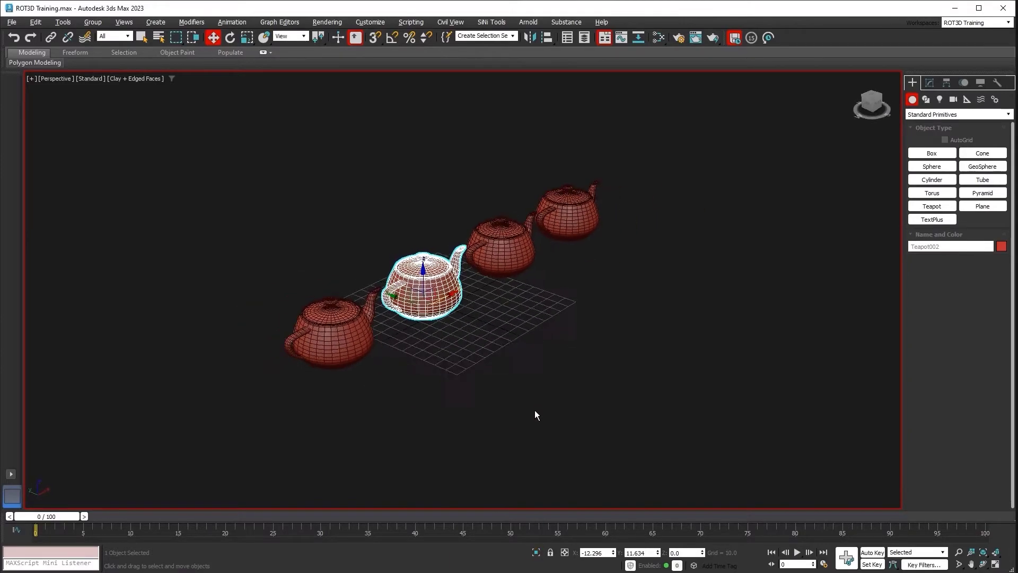
scroll(511, 413, "up", 2)
Nudge the middle teapot slightly right using Selection Lock, then unlock the selection
left_click(542, 284)
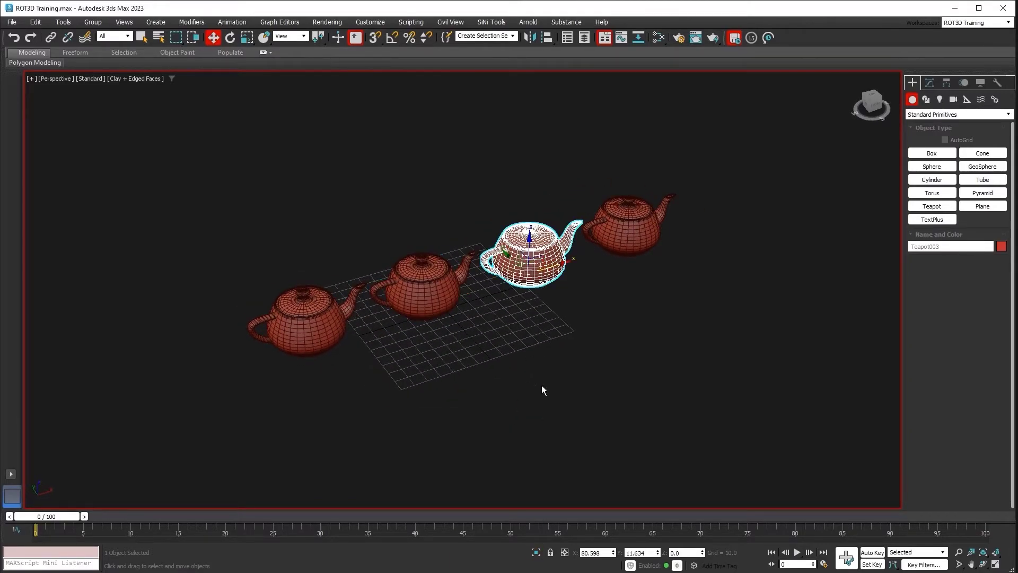
left_click(318, 318)
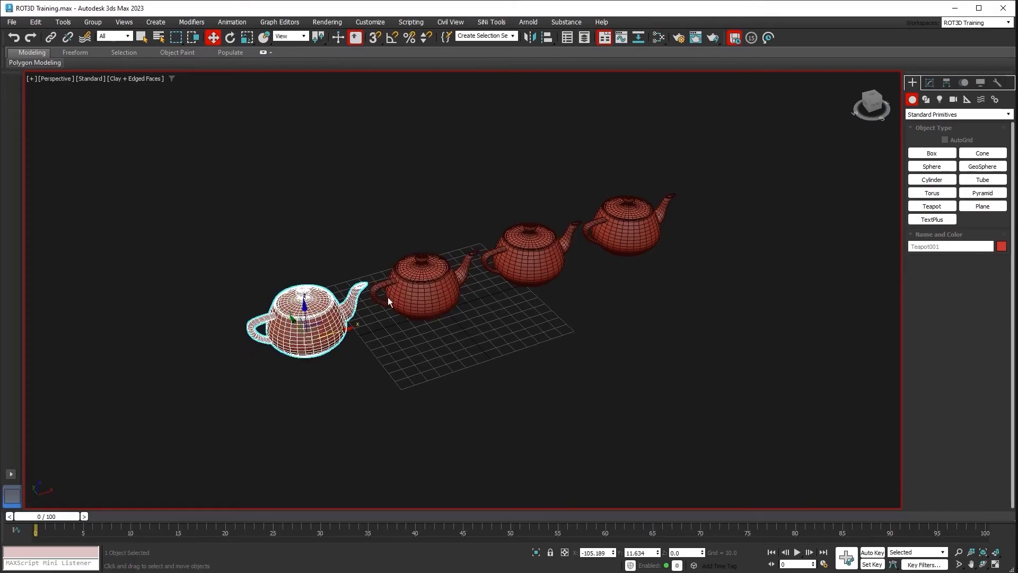
left_click(530, 254)
left_click(424, 289)
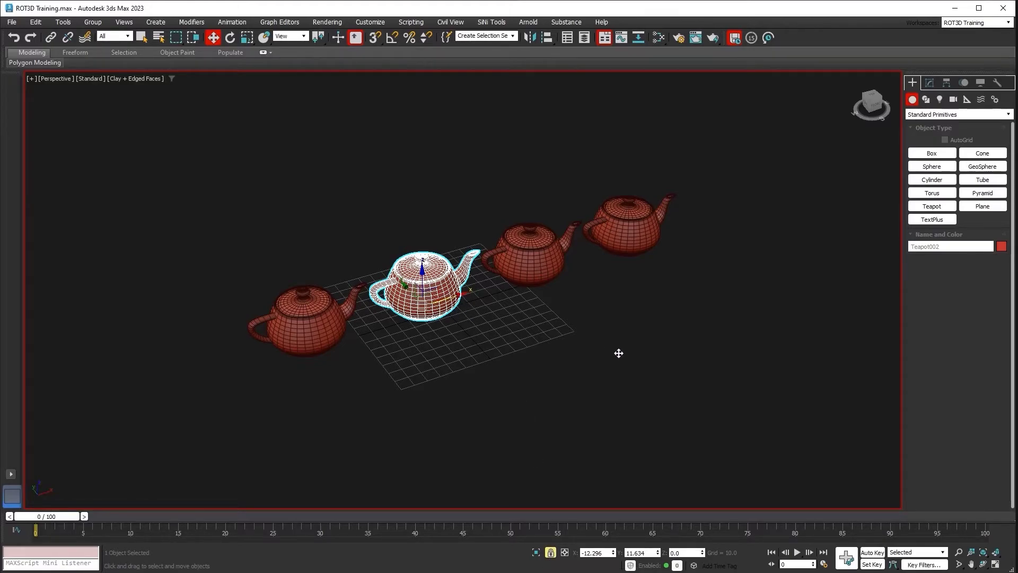
mouse_move(618, 353)
left_mouse_down()
mouse_move(645, 333)
mouse_move(619, 372)
mouse_move(581, 284)
mouse_move(615, 354)
left_mouse_up()
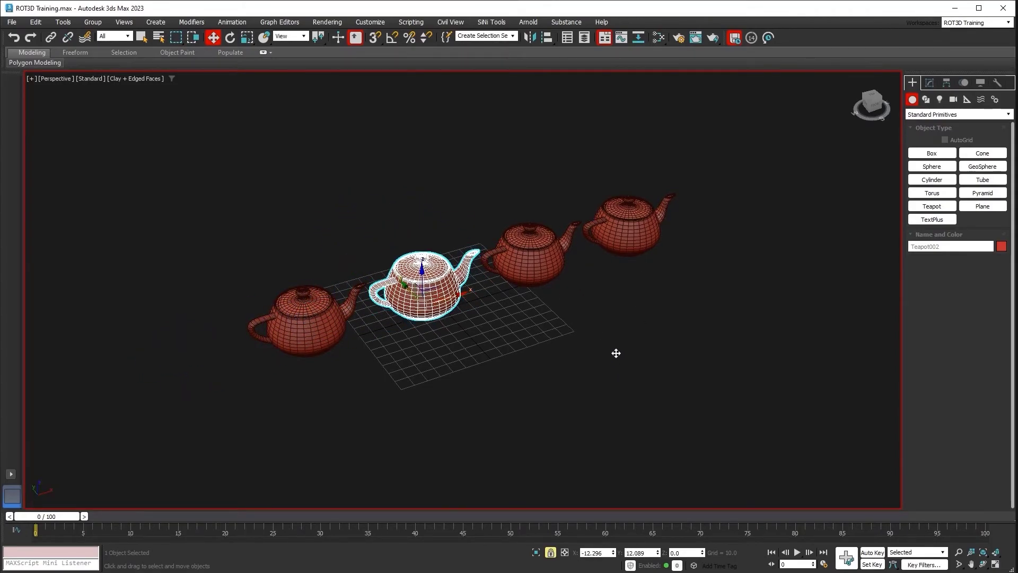
left_click(551, 554)
Click through the other teapots and select the box
left_click(530, 260)
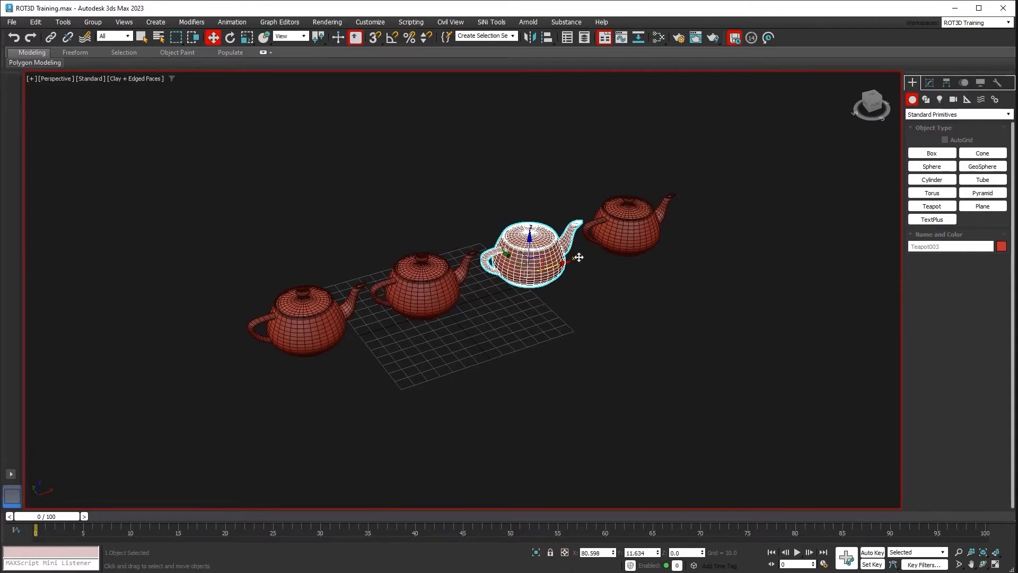
left_click(628, 225)
left_click(303, 323)
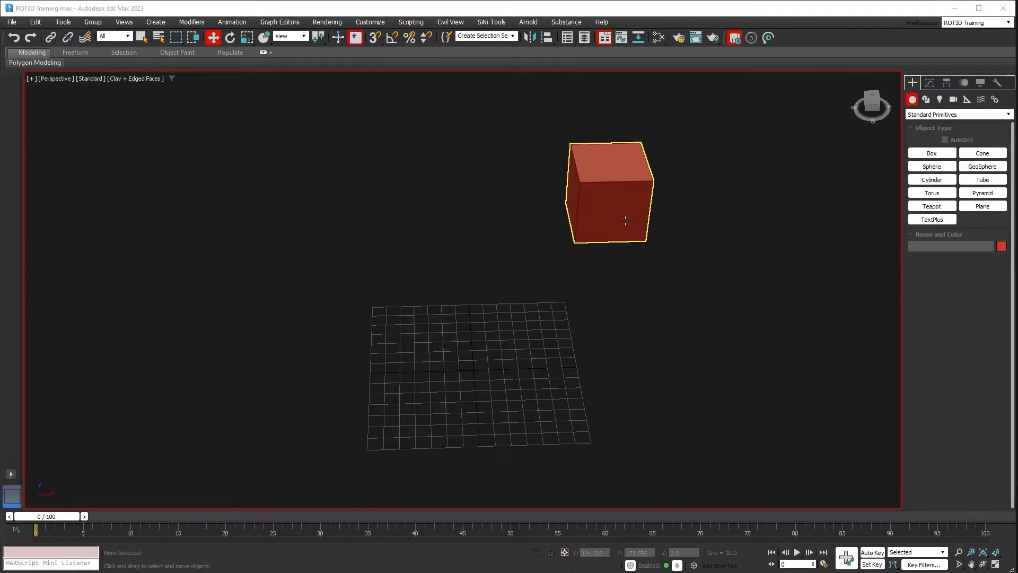
left_click(622, 215)
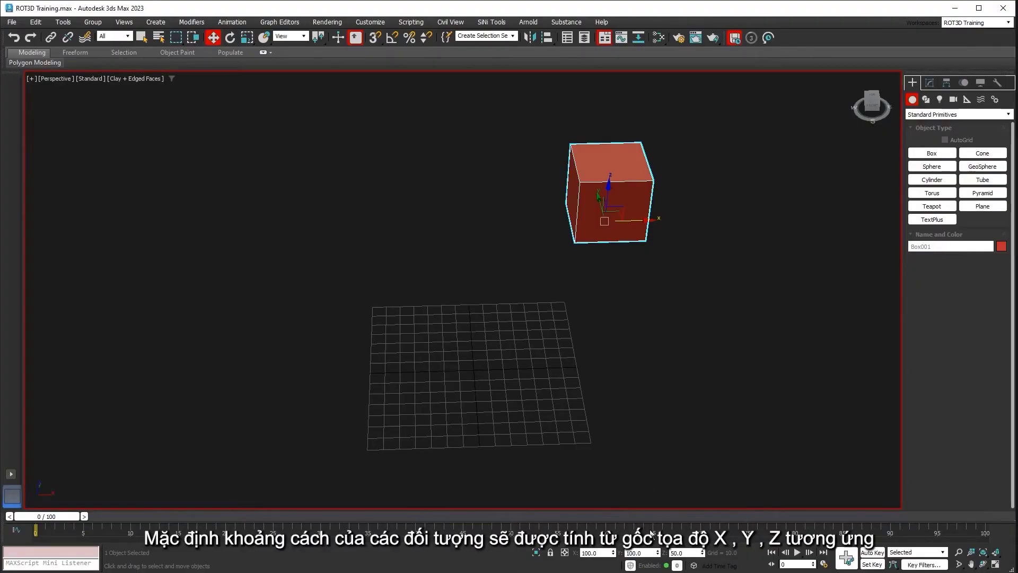
Zero the box's Z, Y and X coordinates by right-clicking their spinners
right_click(703, 555)
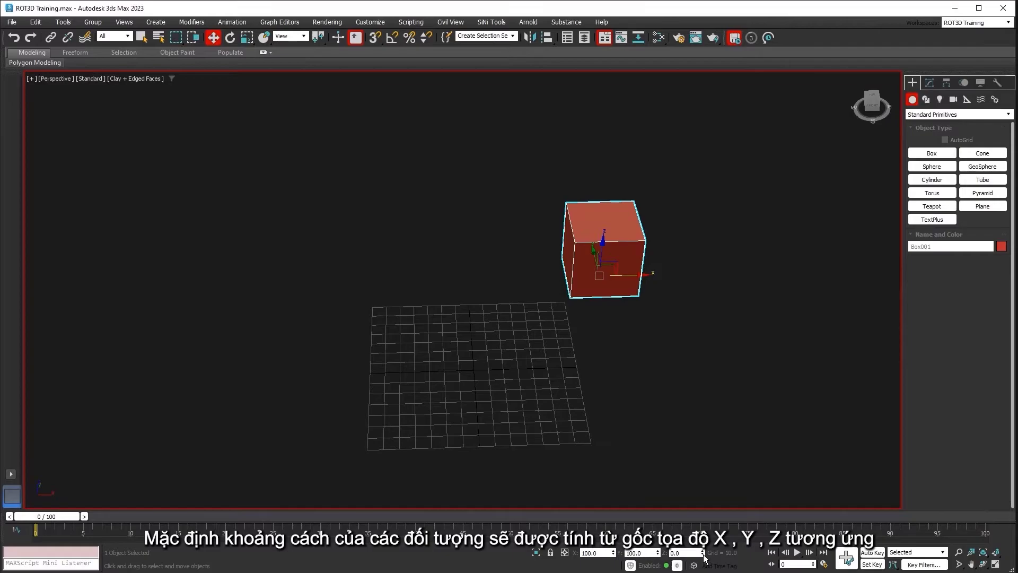
right_click(658, 554)
right_click(614, 554)
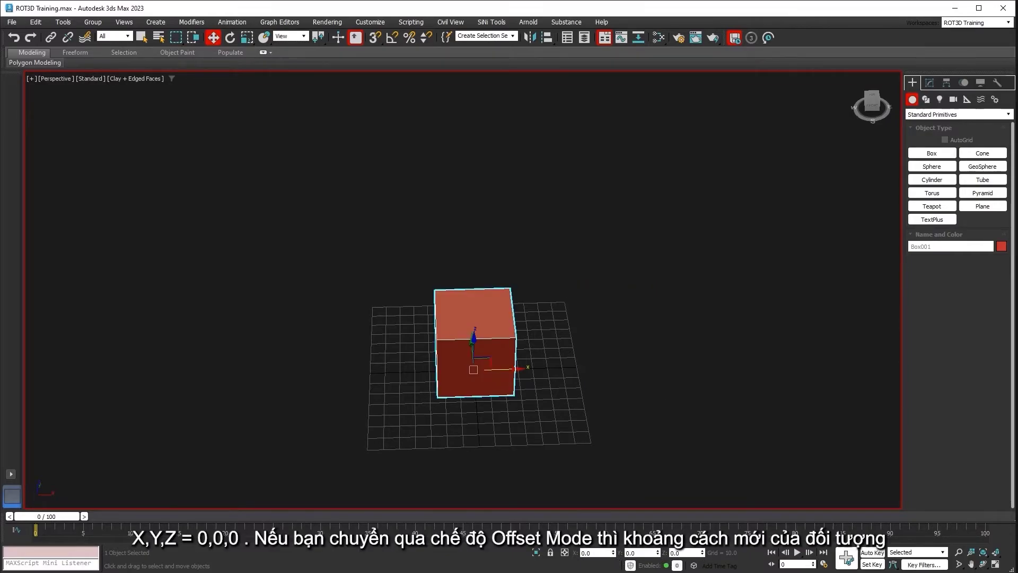
Offset the box 10 units along X and Y, then return to Absolute mode
left_click(566, 554)
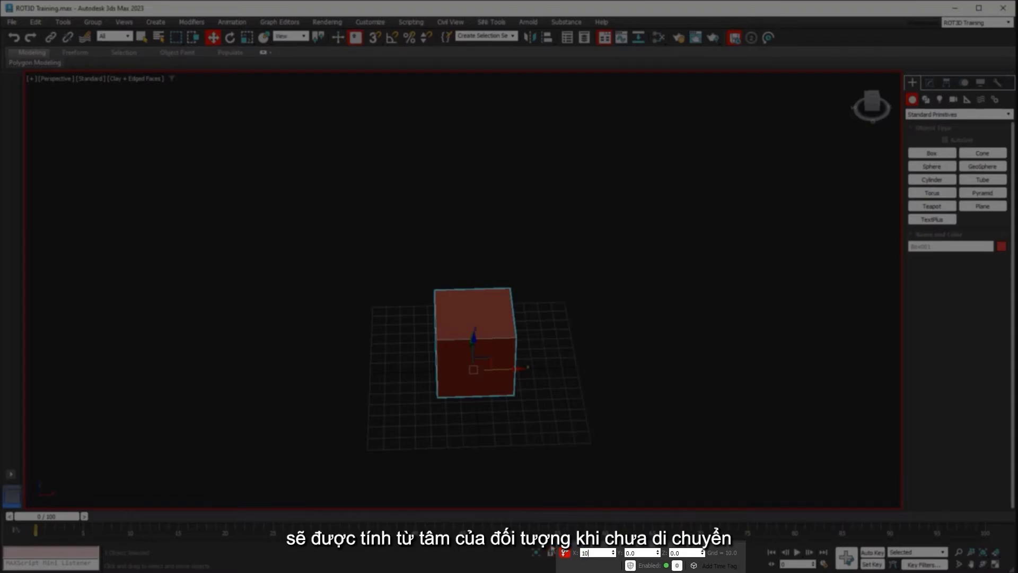
key("Return")
left_click(633, 552)
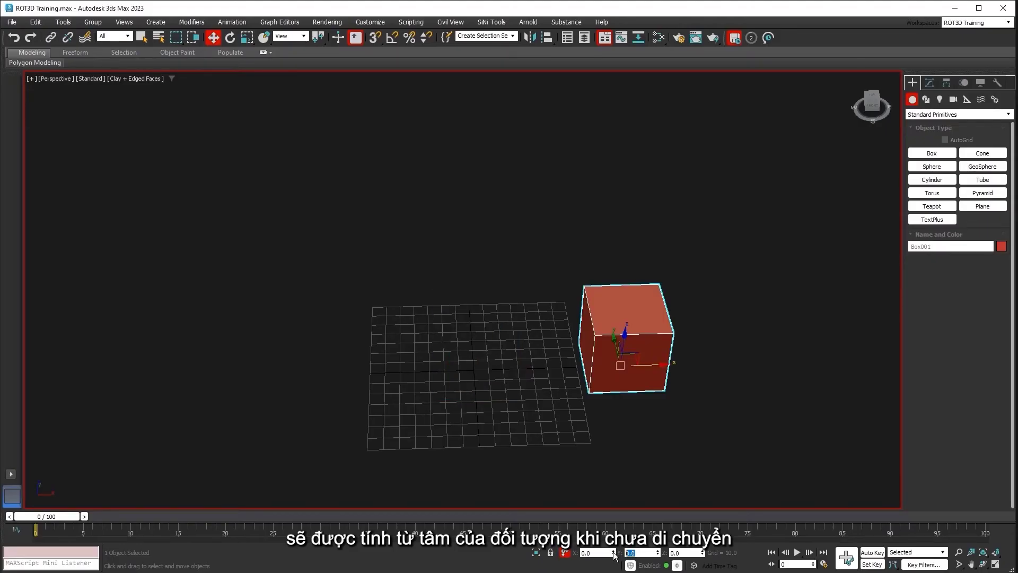
type("10")
key("Return")
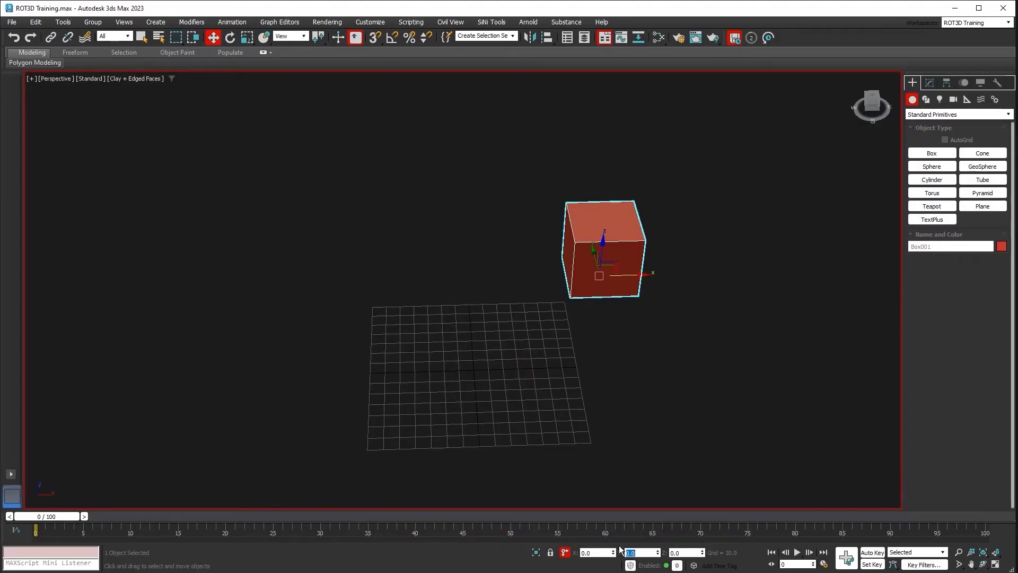
left_click(565, 553)
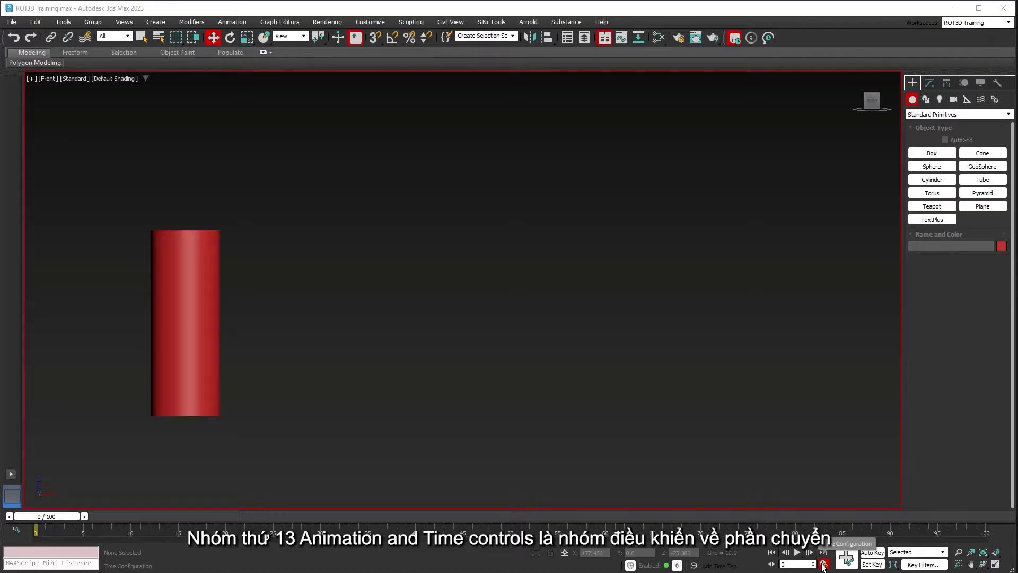
Check the End Time in Time Configuration and close it without changes
left_click(824, 565)
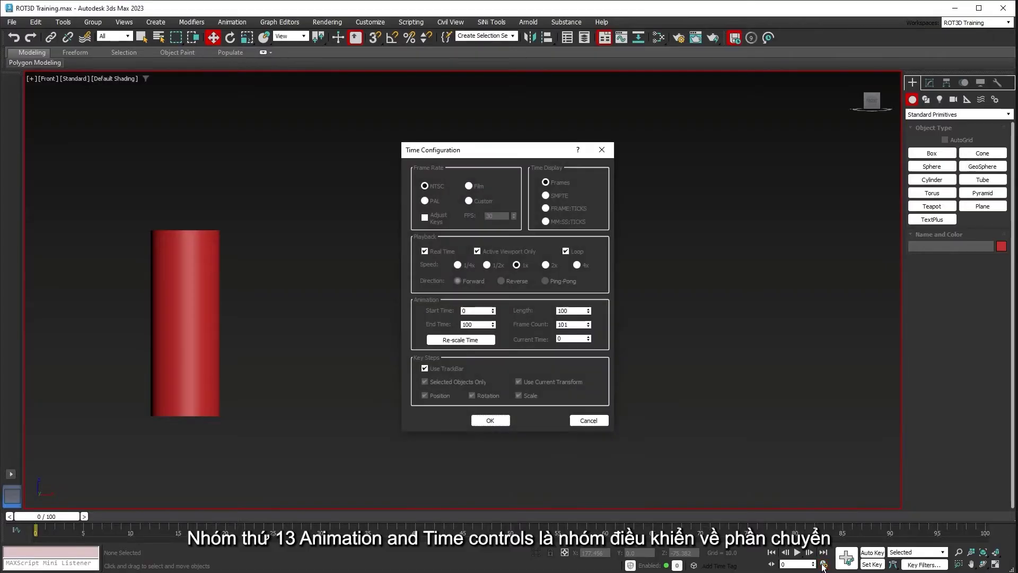
left_click_drag(481, 324, 445, 325)
left_click(579, 419)
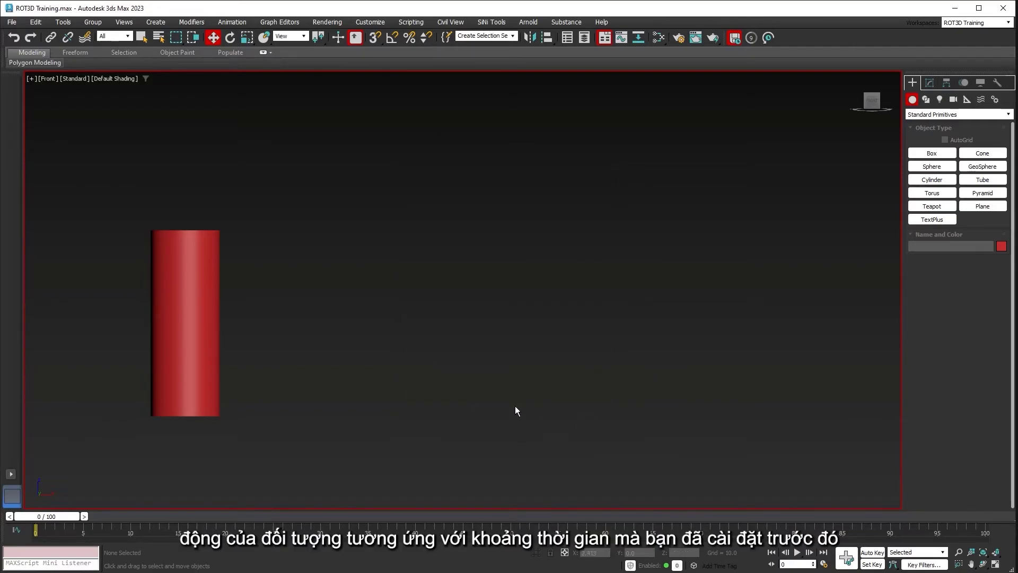
Auto Key the cylinder moving to the right side by frame 100, then play and stop it
left_click(210, 340)
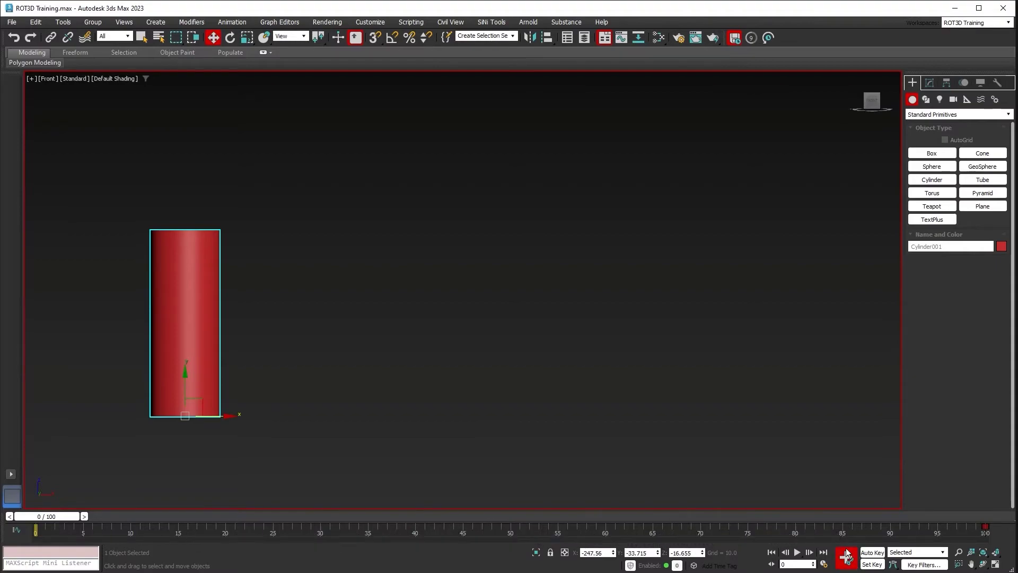
left_click(872, 552)
left_click_drag(217, 418, 801, 444)
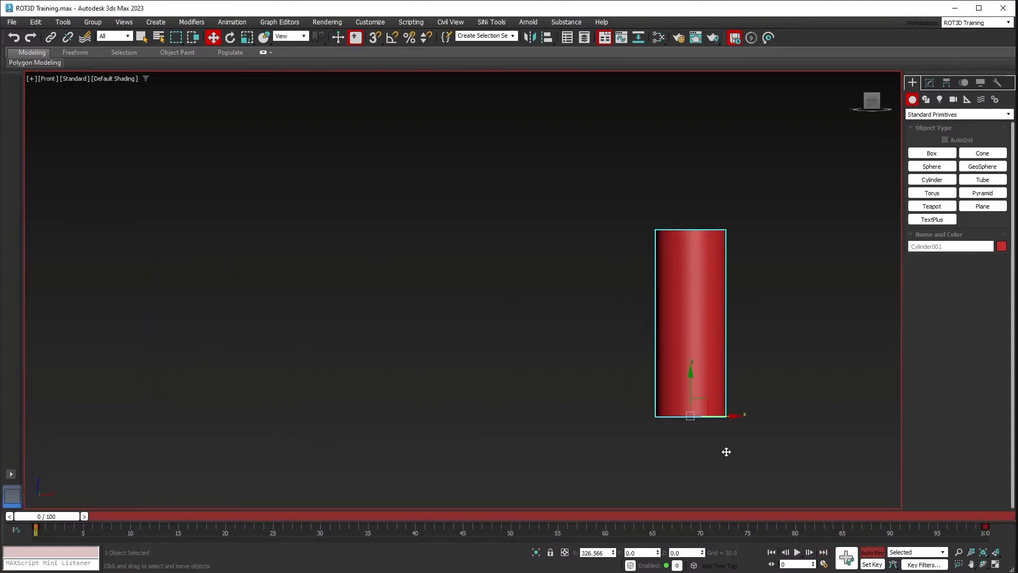
left_click(873, 553)
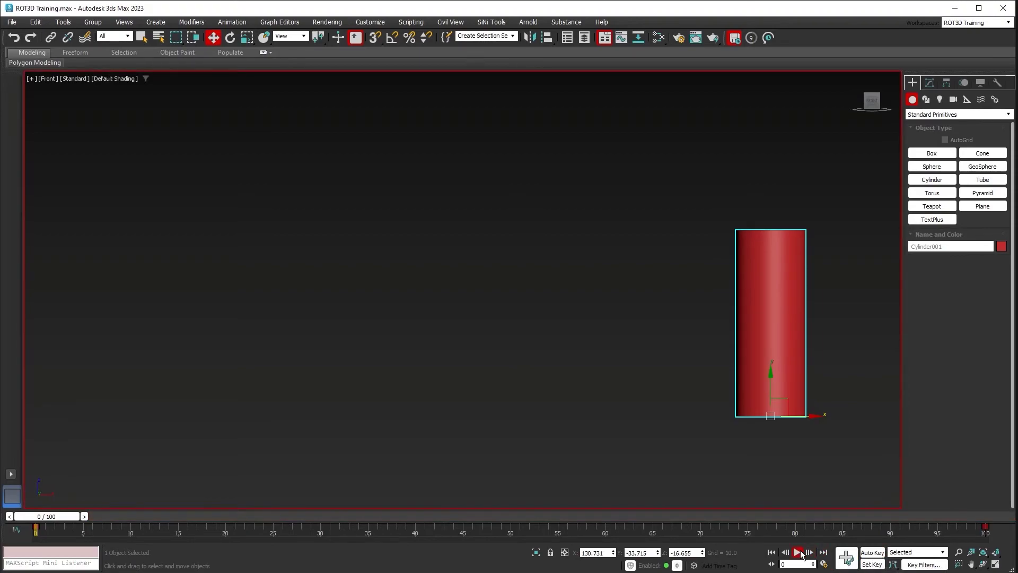
left_click(798, 552)
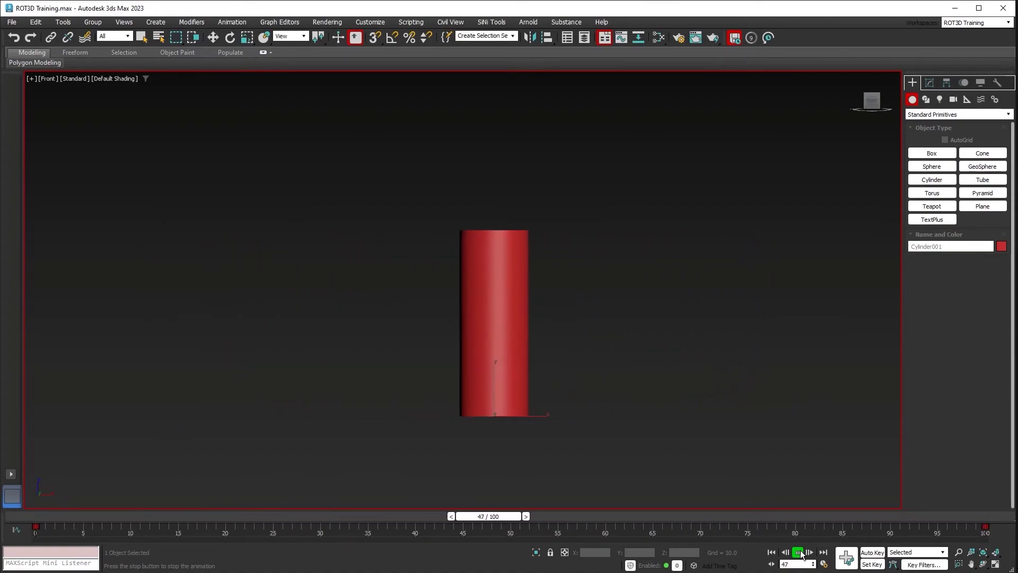
left_click(800, 551)
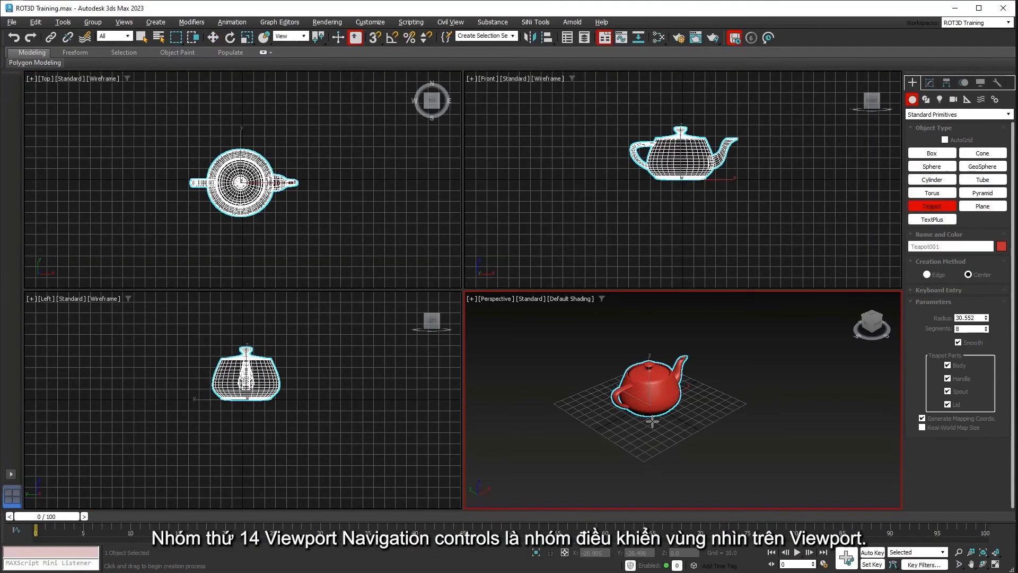
Zoom all views together in and out on the teapots
key("alt+z")
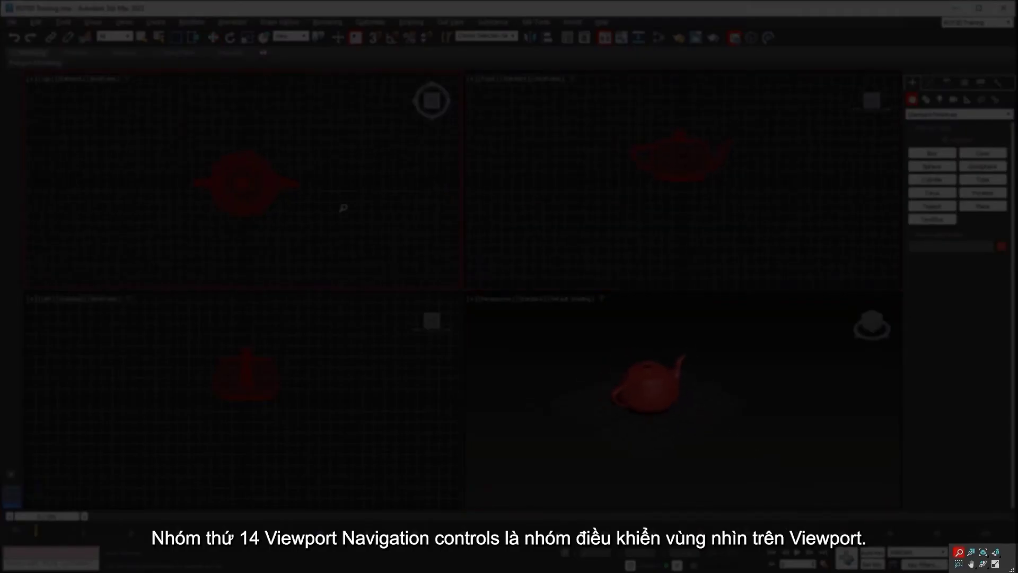
left_click(330, 371)
left_click(971, 552)
left_click_drag(718, 395, 721, 417)
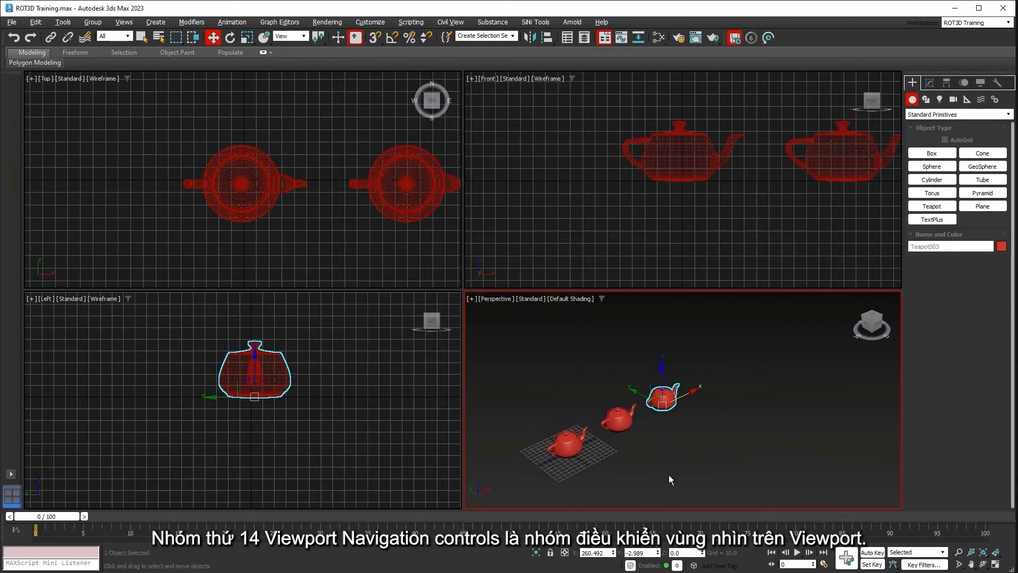
Frame the selected teapot close-up, then fit every view to show all teapots
key("z")
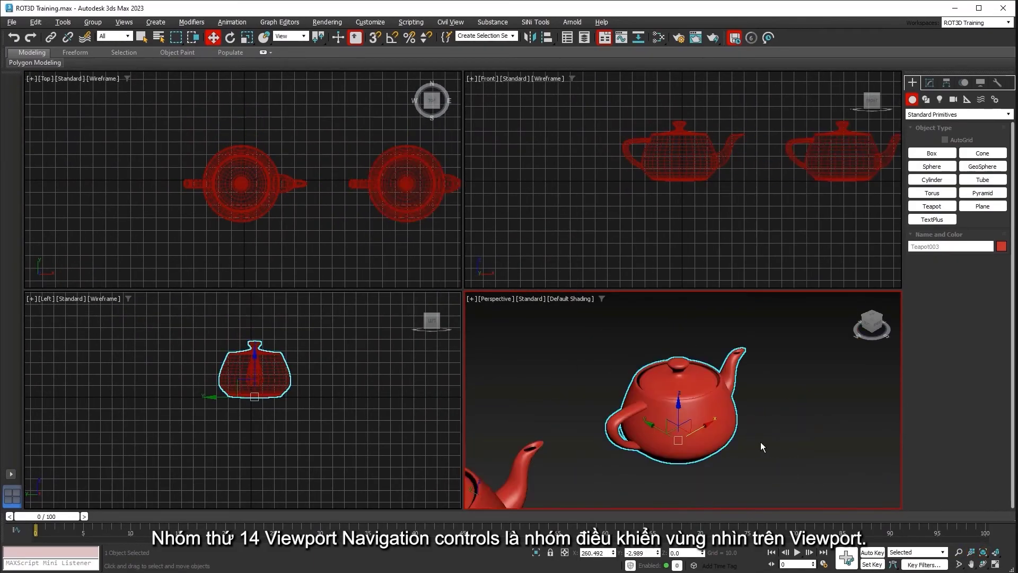
scroll(762, 446, "down", 5)
left_click(688, 392)
key("ctrl+shift+z")
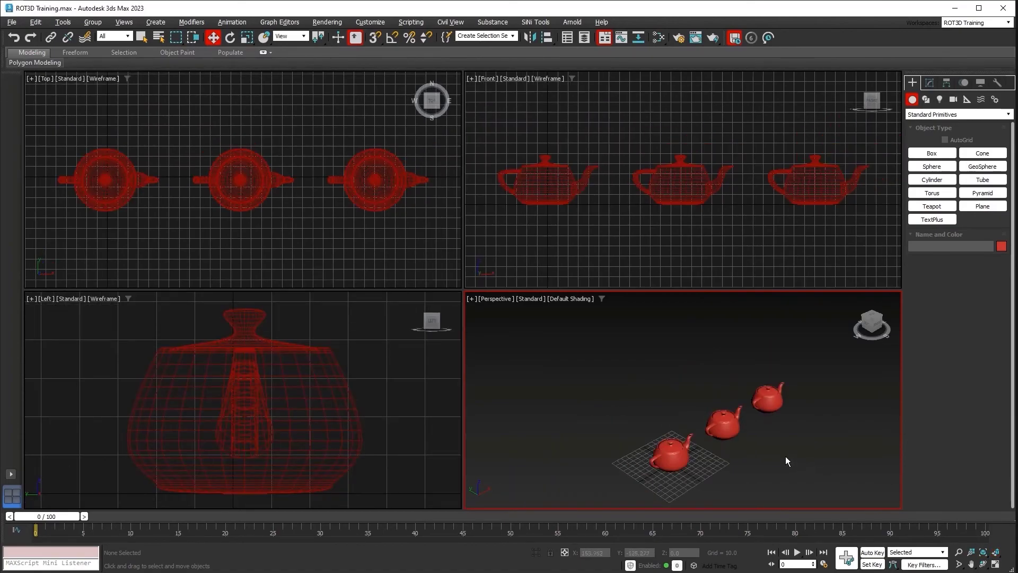
Region-zoom the Front view onto the middle teapot
key("ctrl+w")
left_click_drag(731, 139, 636, 223)
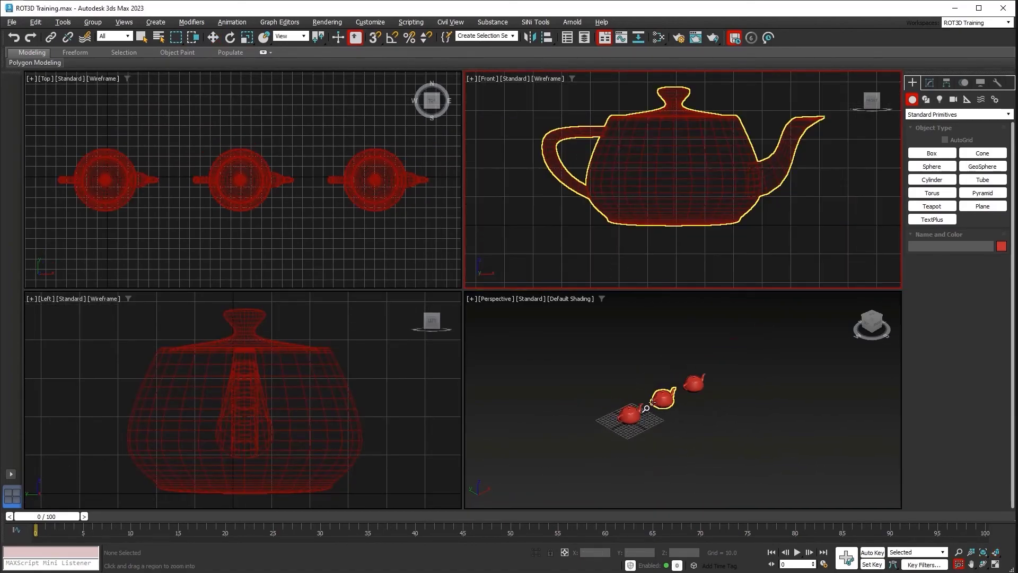
scroll(646, 408, "up", 2)
Pan and orbit the Perspective view, then maximize and restore it
left_click_drag(721, 442, 703, 424)
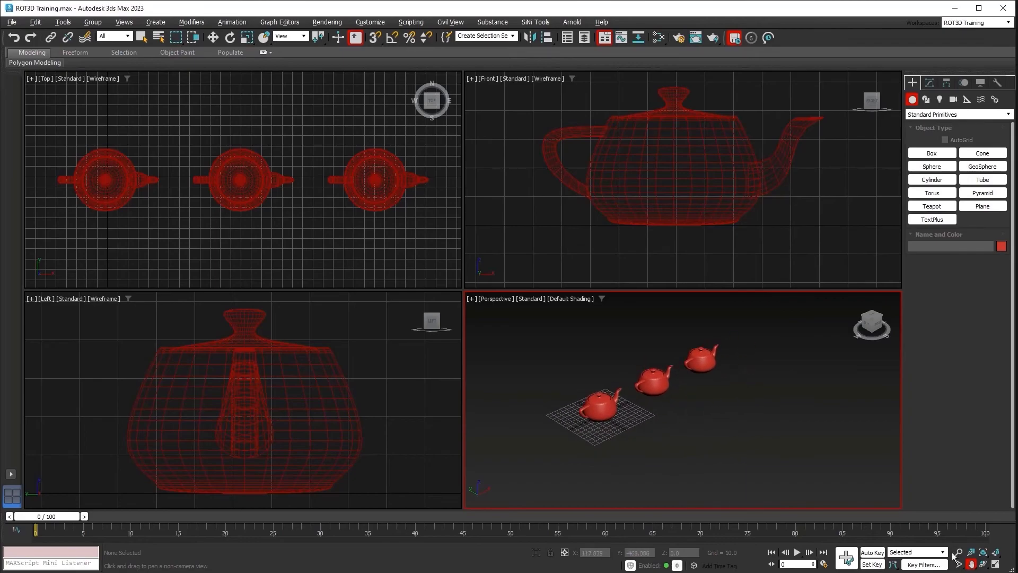
left_click(983, 563)
left_click_drag(768, 403, 875, 419)
key("w")
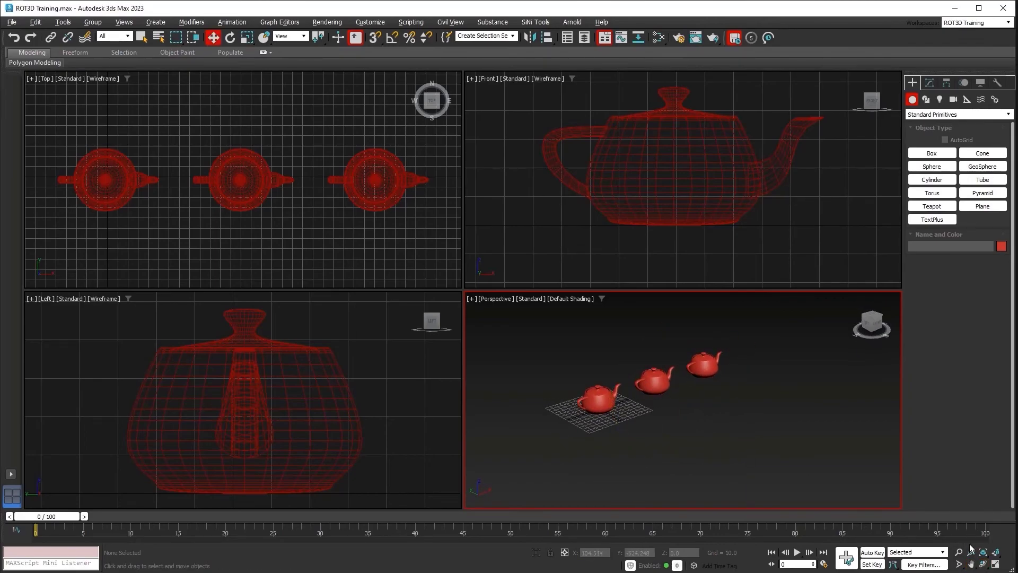
left_click(996, 564)
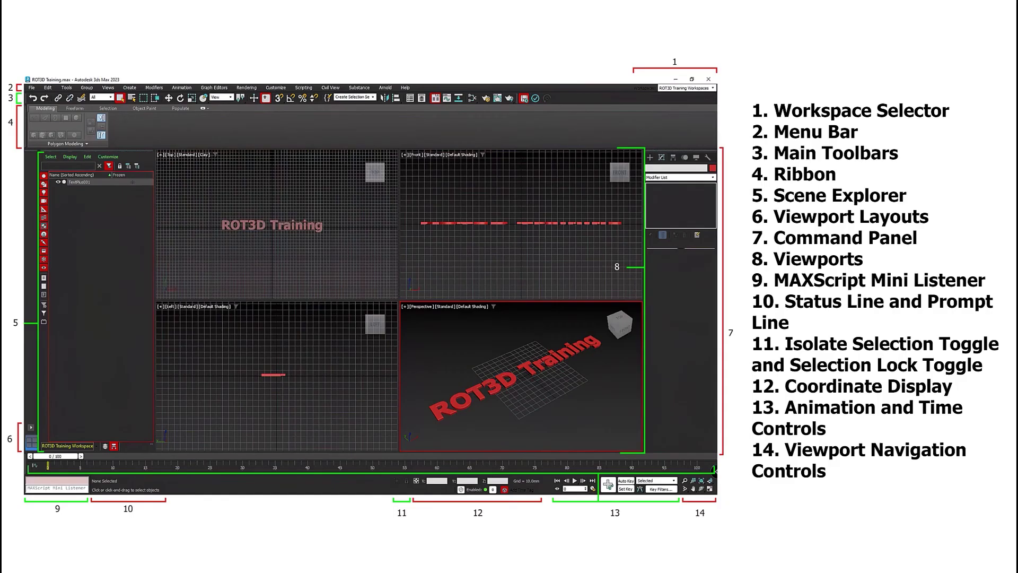